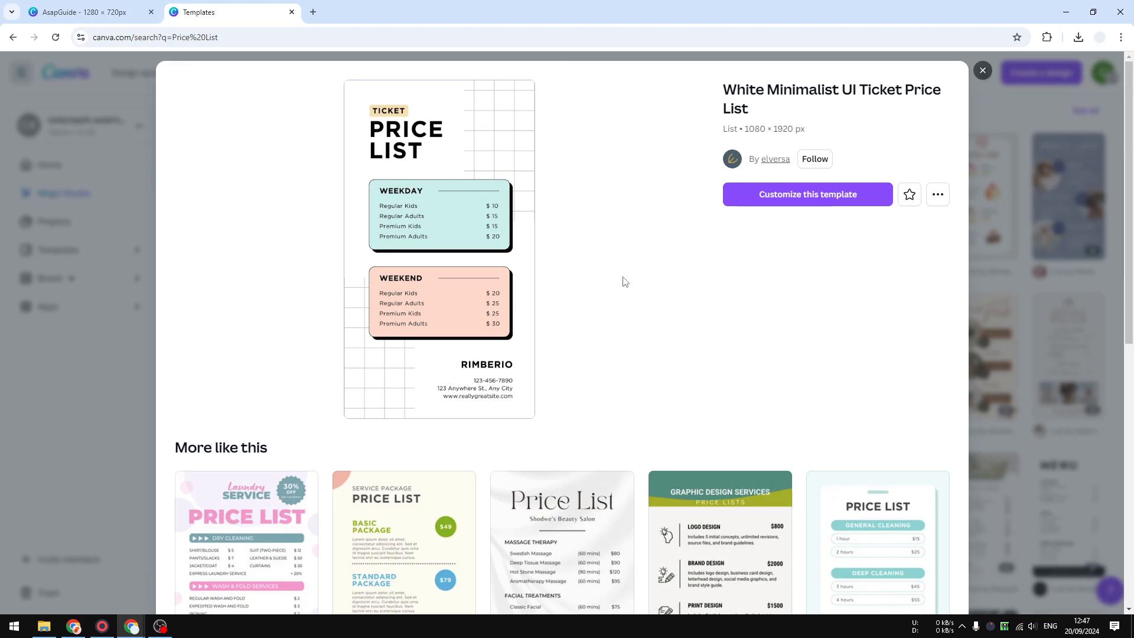
# Browse the Price List templates and preview the White Minimalist UI Ticket Price List for reference.
pyautogui.click(983, 71)
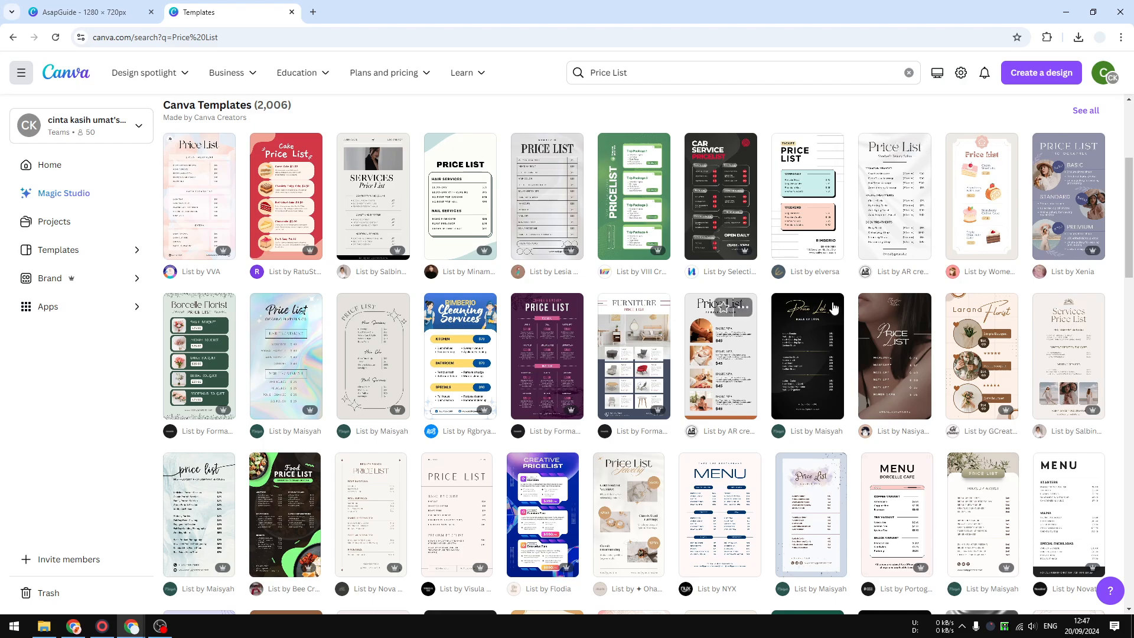
pyautogui.scroll(-2, 467, 388)
pyautogui.scroll(-1, 550, 354)
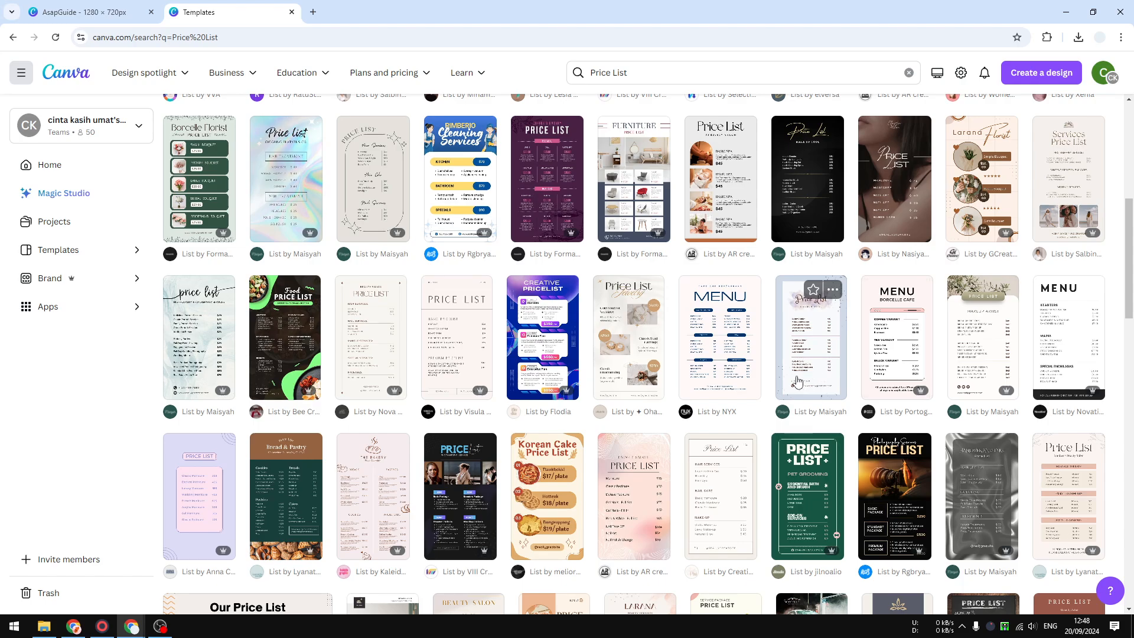
pyautogui.scroll(2, 797, 381)
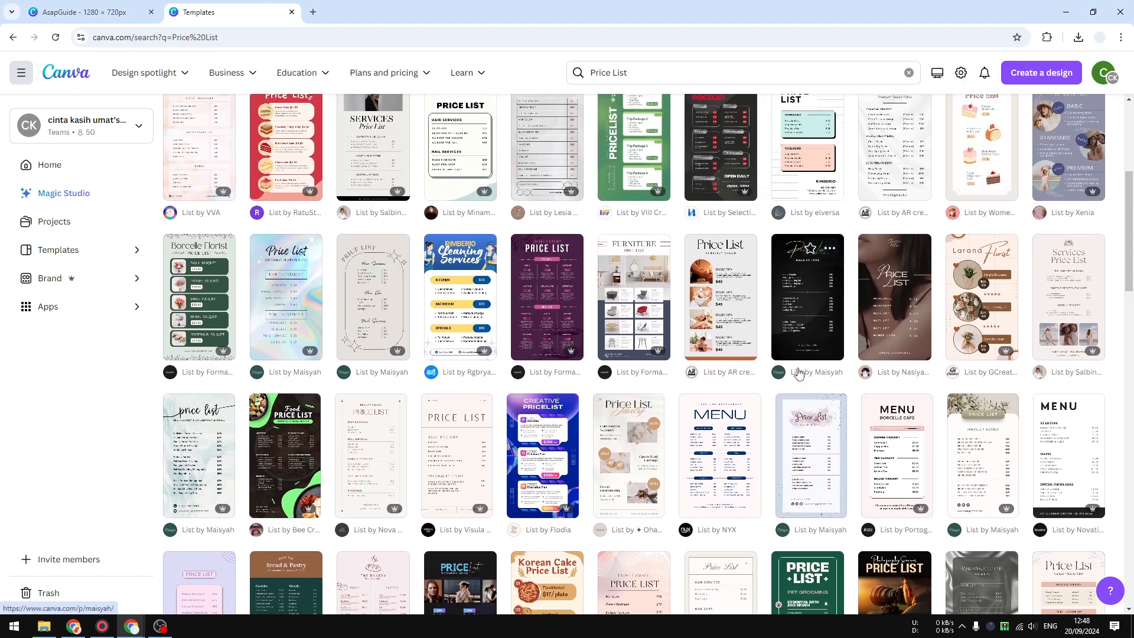
pyautogui.click(814, 169)
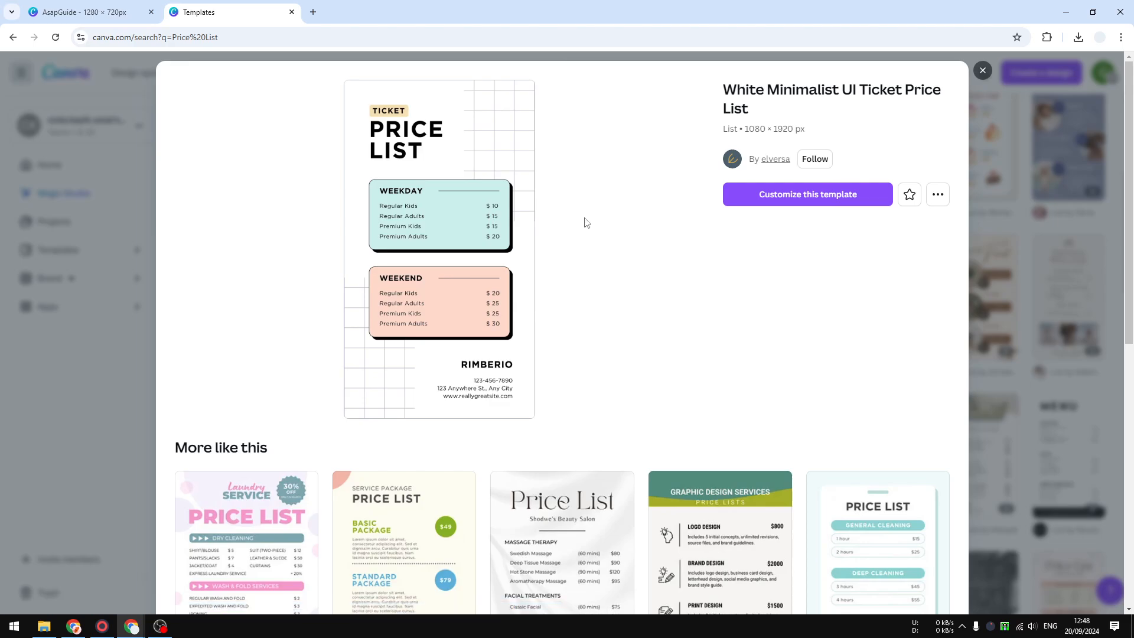
# In the AsapGuide design, add a rounded square shape, enlarged to about 729 × 405 and centred on the page.
pyautogui.click(106, 6)
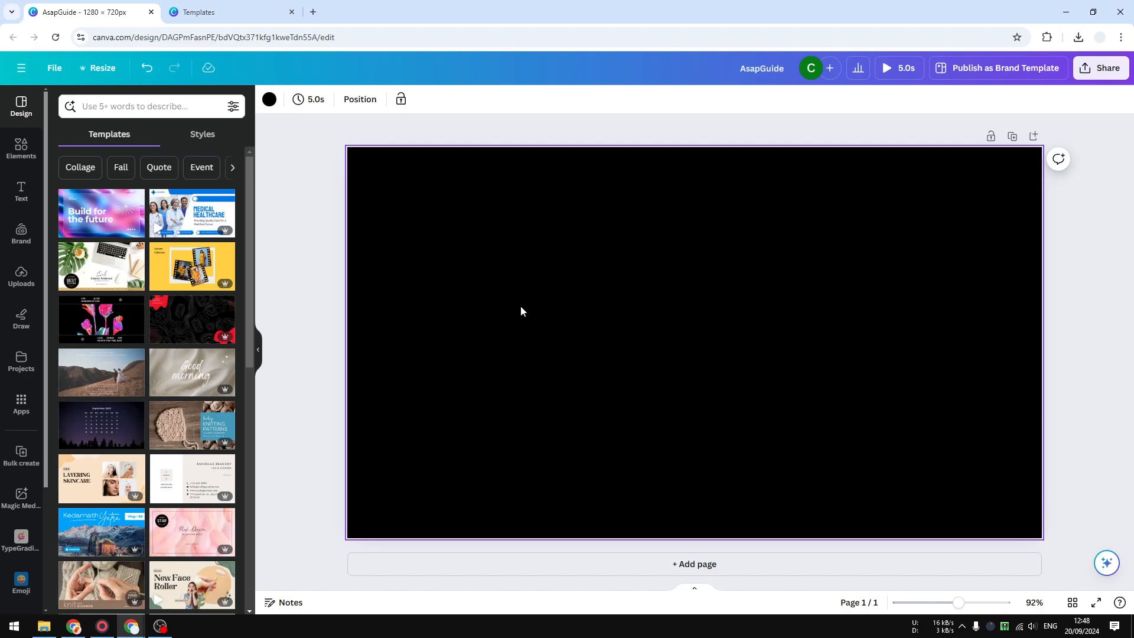
pyautogui.click(24, 154)
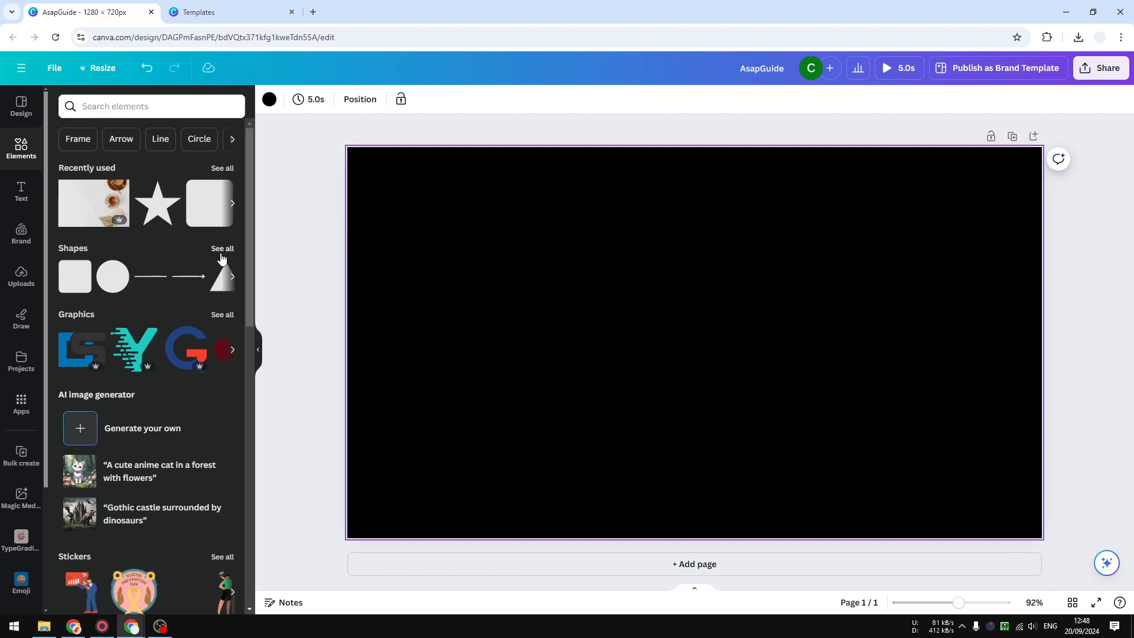
pyautogui.click(221, 249)
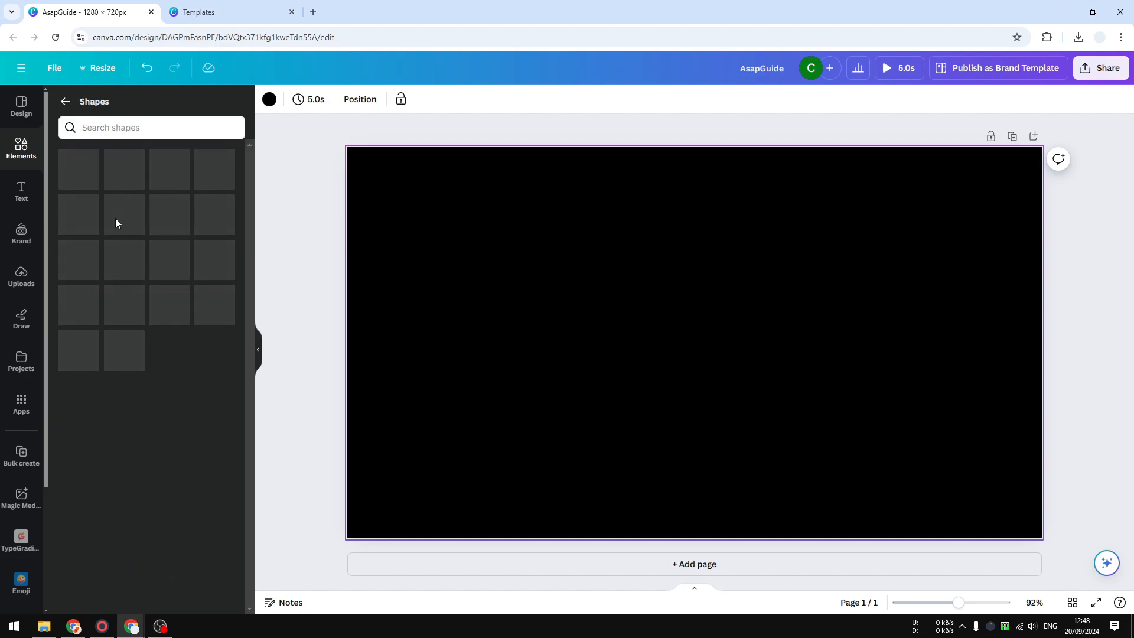
pyautogui.scroll(-1, 95, 331)
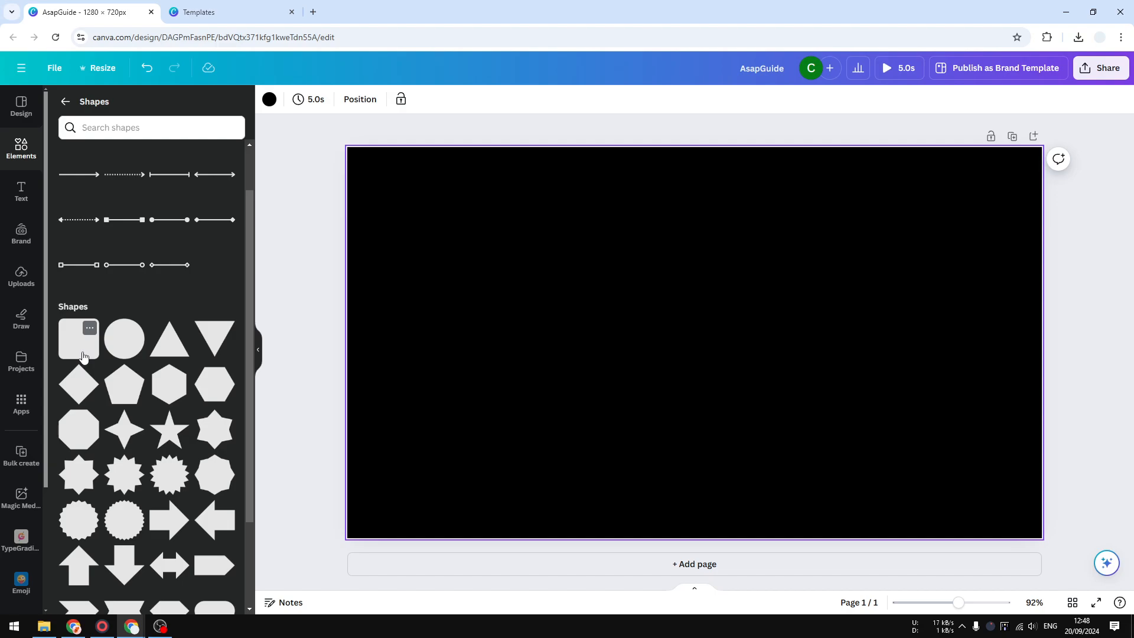
pyautogui.click(83, 356)
pyautogui.click(623, 350)
pyautogui.moveTo(662, 345); pyautogui.dragTo(534, 304)
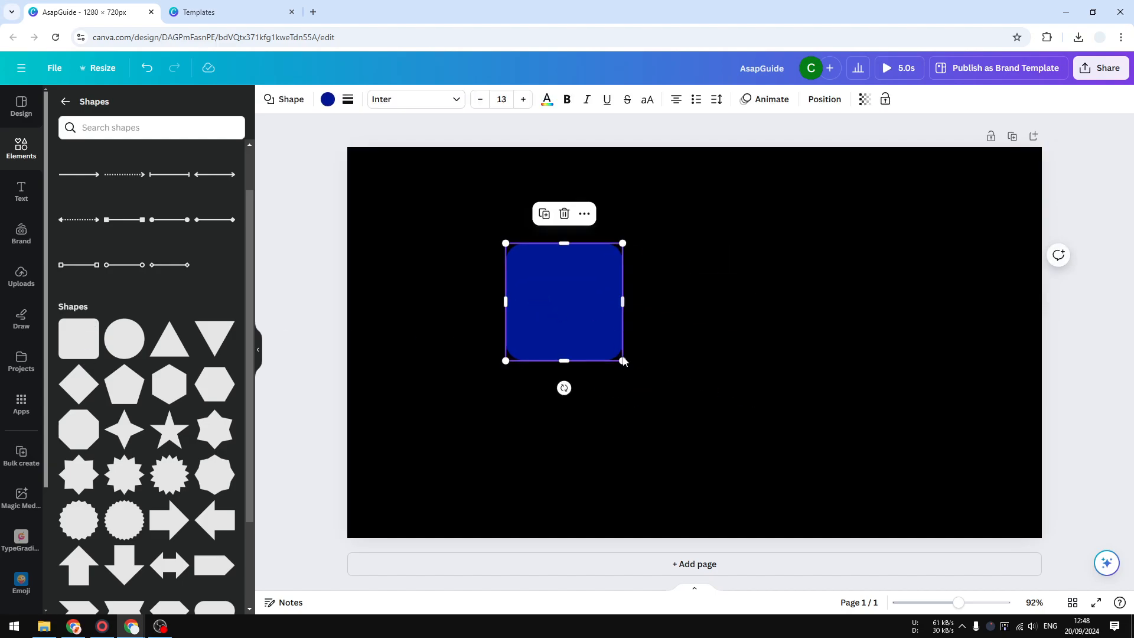
pyautogui.moveTo(626, 361); pyautogui.dragTo(904, 466)
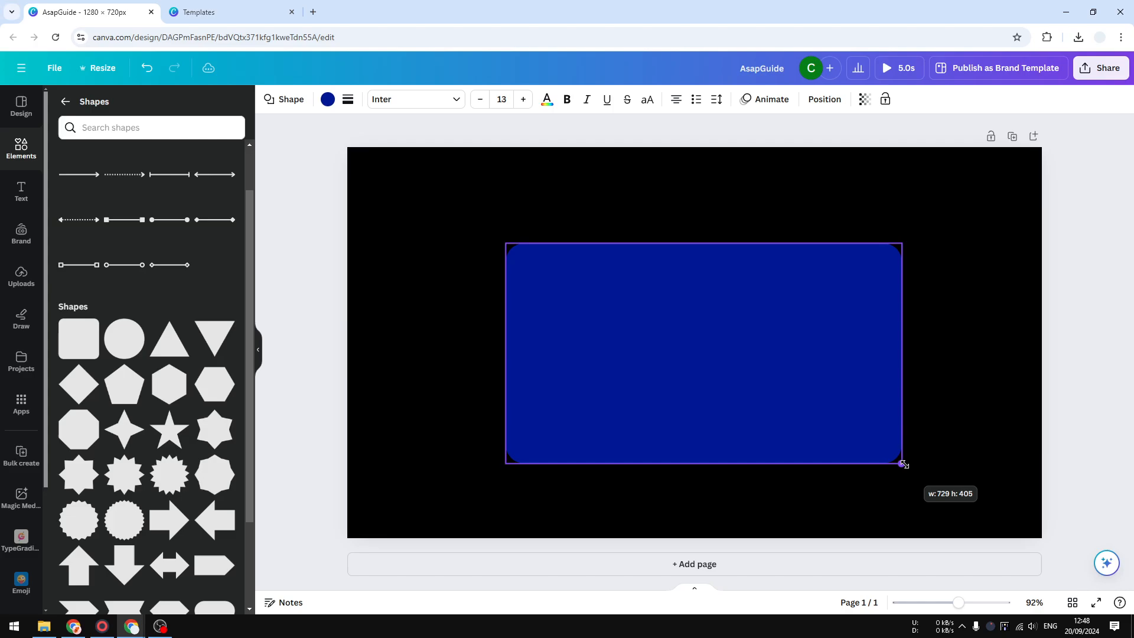
pyautogui.moveTo(843, 391)
pyautogui.mouseDown()
pyautogui.moveTo(818, 381)
pyautogui.moveTo(833, 381)
pyautogui.mouseUp()
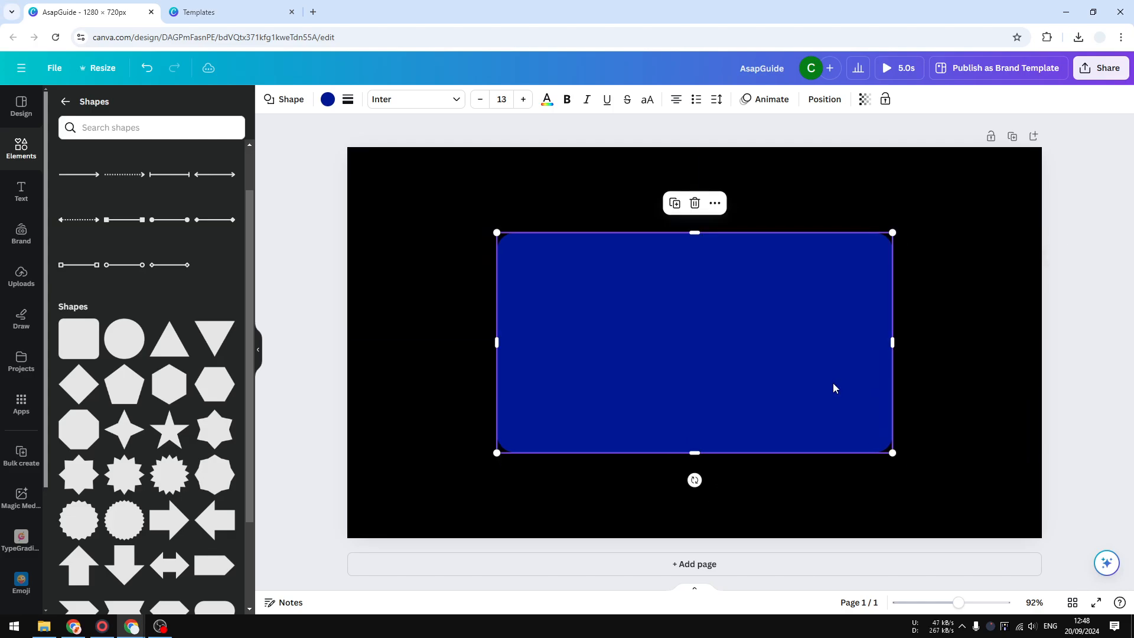
# Search the fill colours for "white" and fill the rounded rectangle with the off-white from the Nice Day Out palette.
pyautogui.click(324, 99)
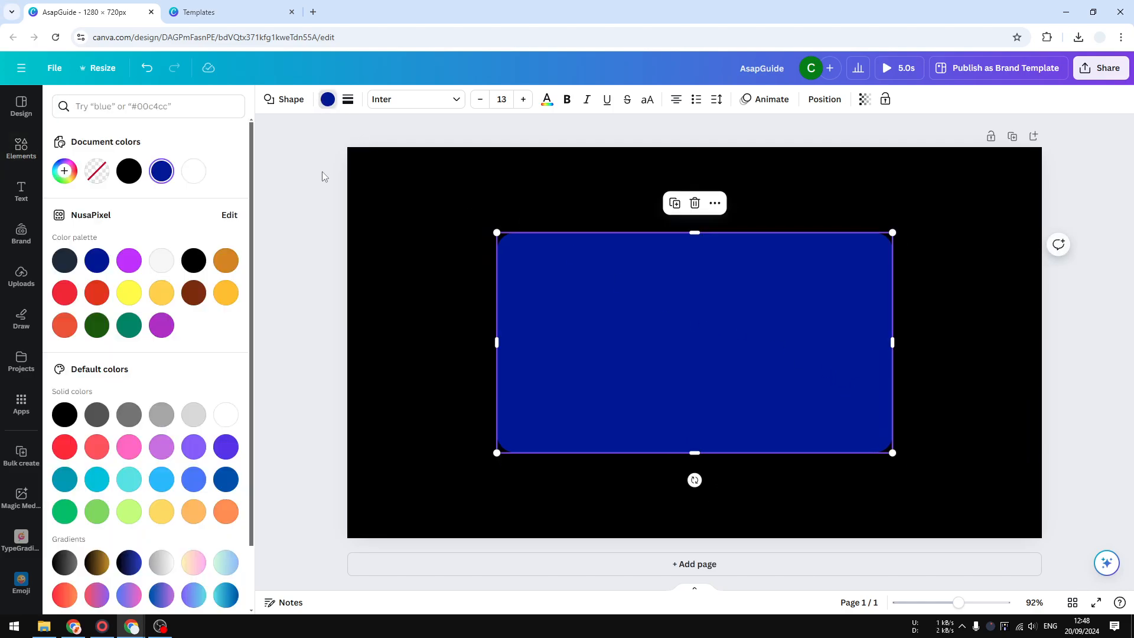
pyautogui.click(166, 106)
pyautogui.write('white')
pyautogui.press('Return')
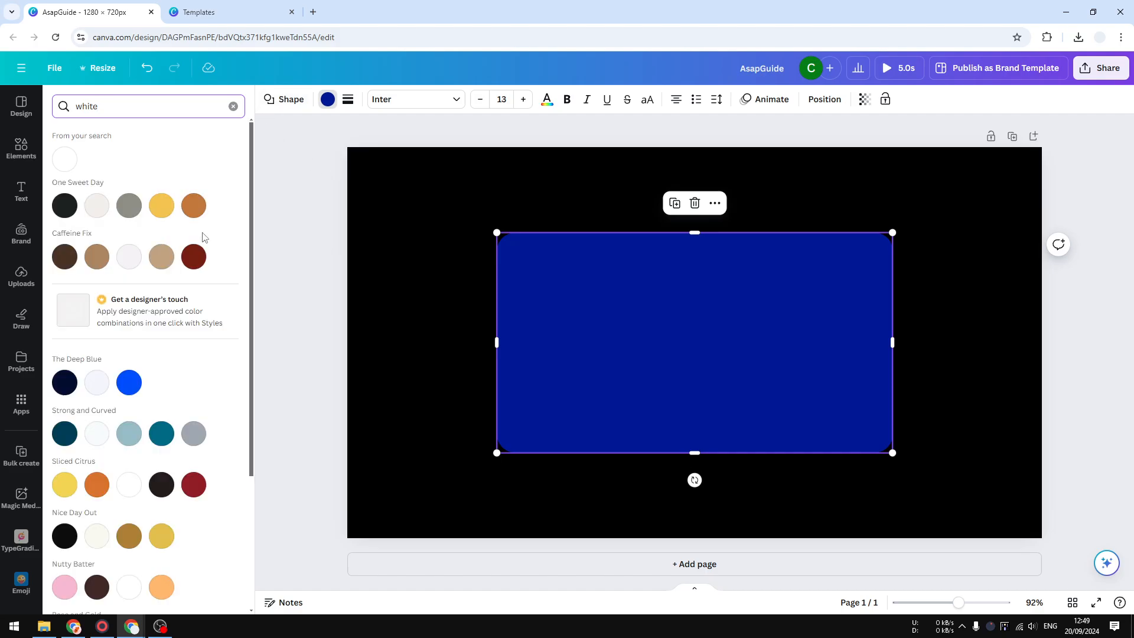
pyautogui.scroll(-2, 176, 317)
pyautogui.scroll(-2, 176, 317)
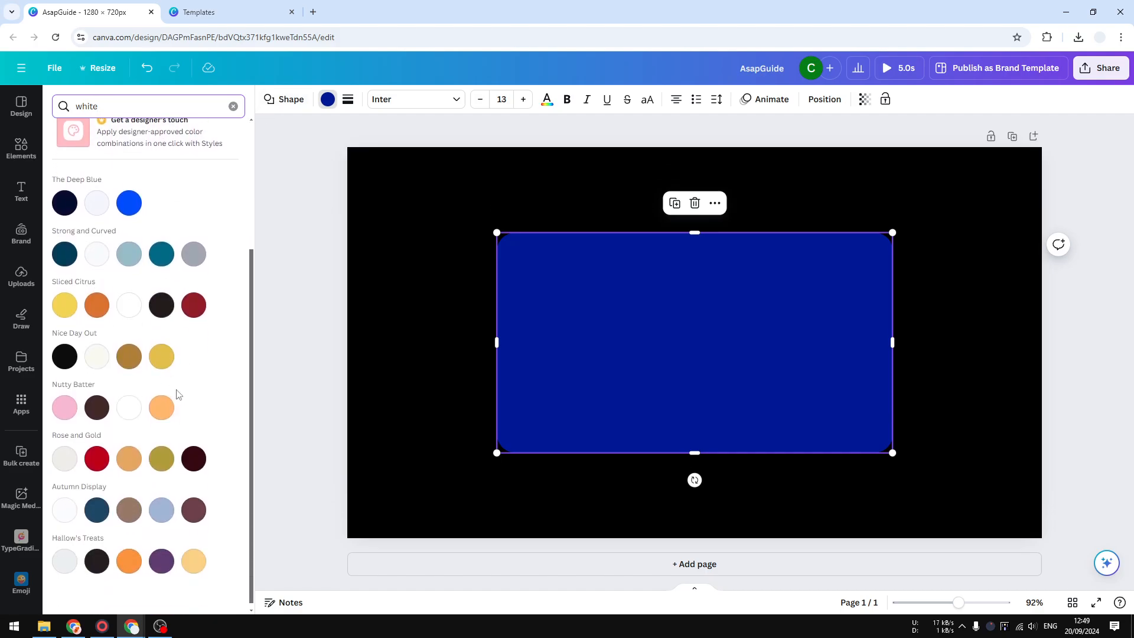
pyautogui.scroll(2, 172, 405)
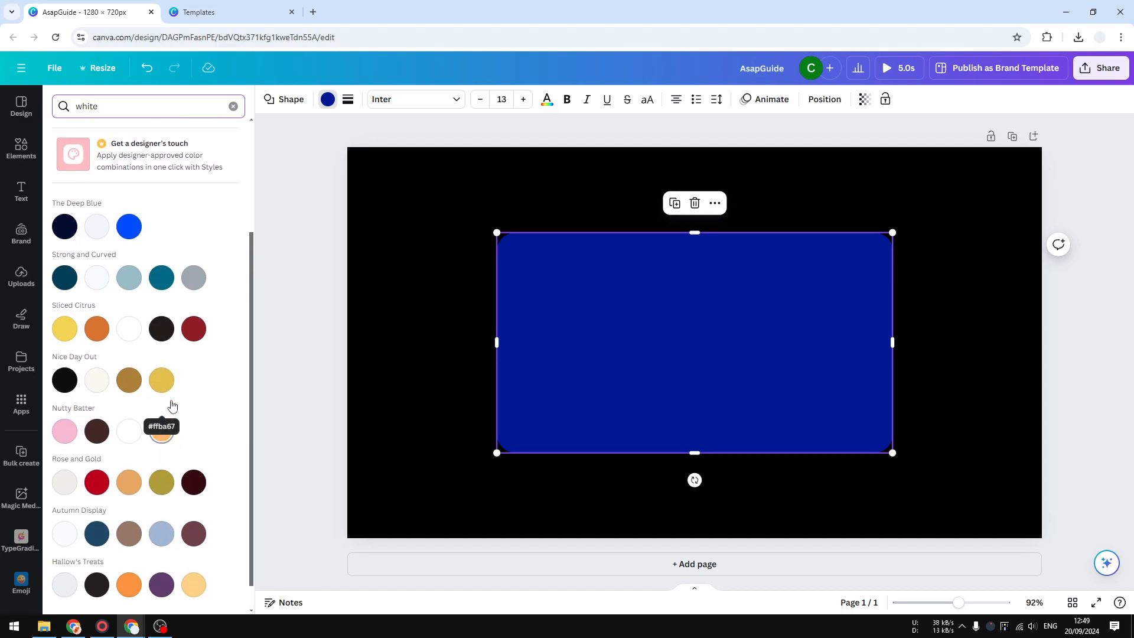
pyautogui.scroll(-2, 126, 380)
pyautogui.click(97, 350)
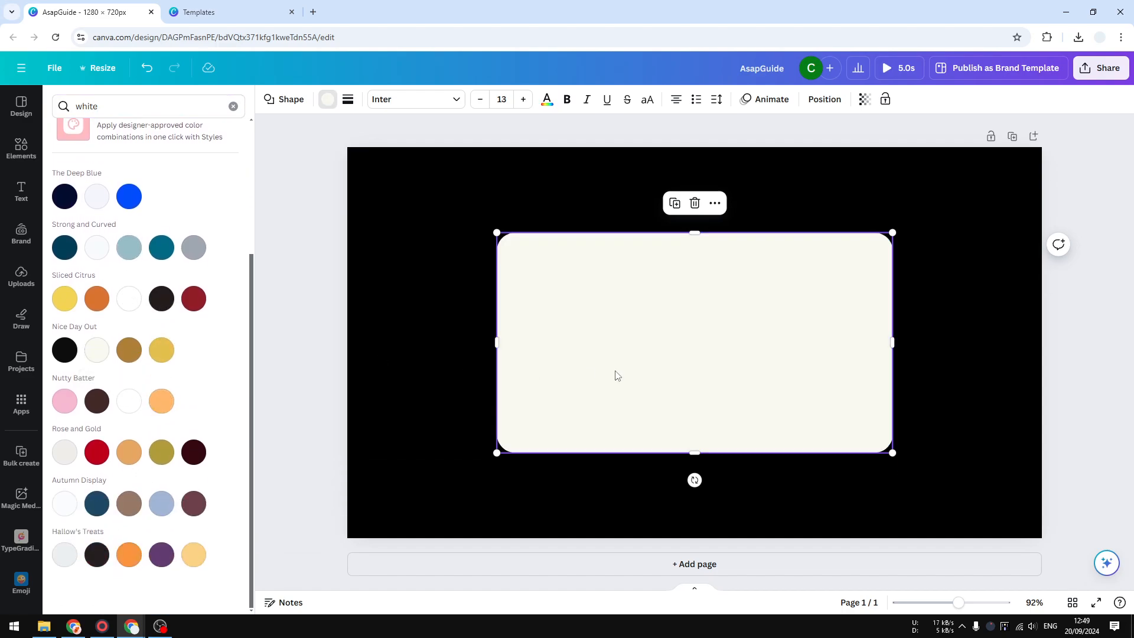
pyautogui.click(404, 351)
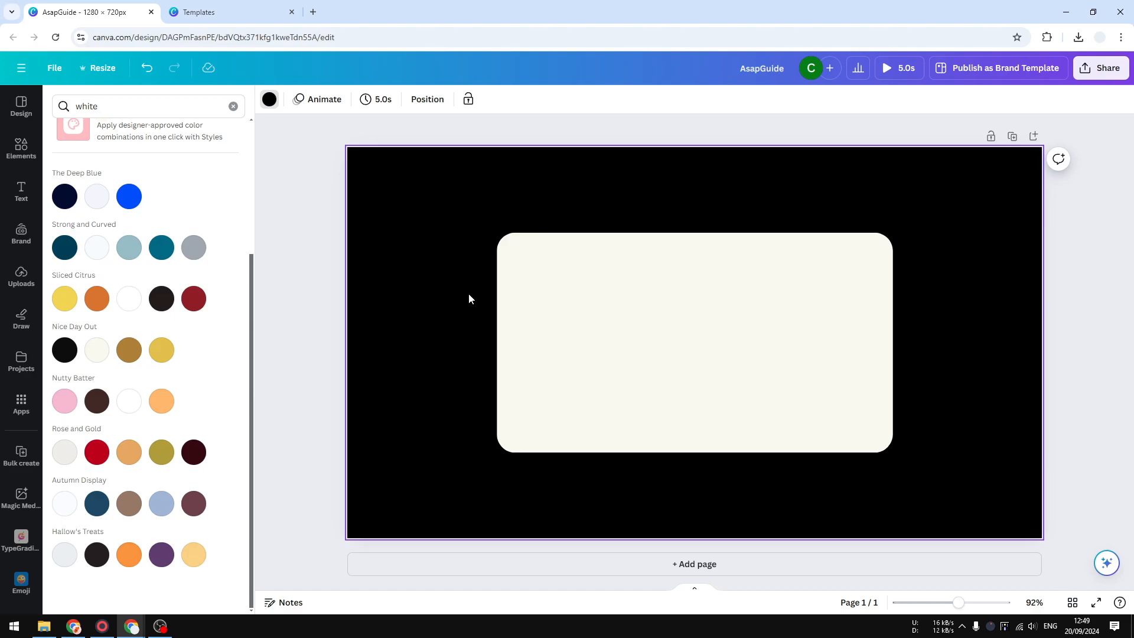
# Add a heading reading "Price List" on the off-white card.
pyautogui.click(22, 189)
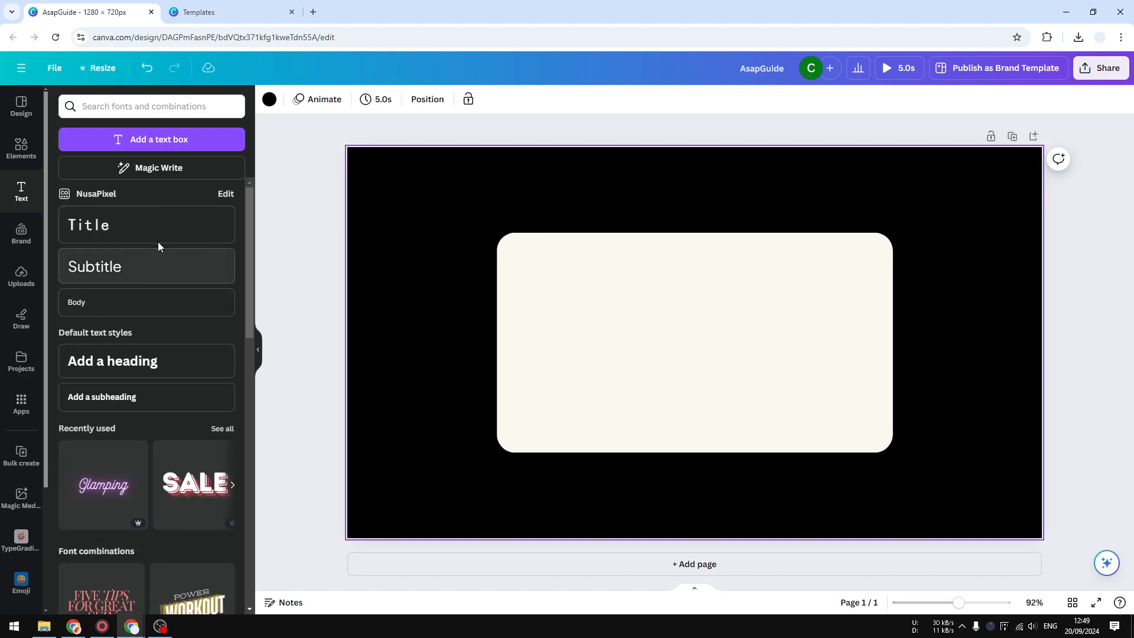
pyautogui.click(182, 355)
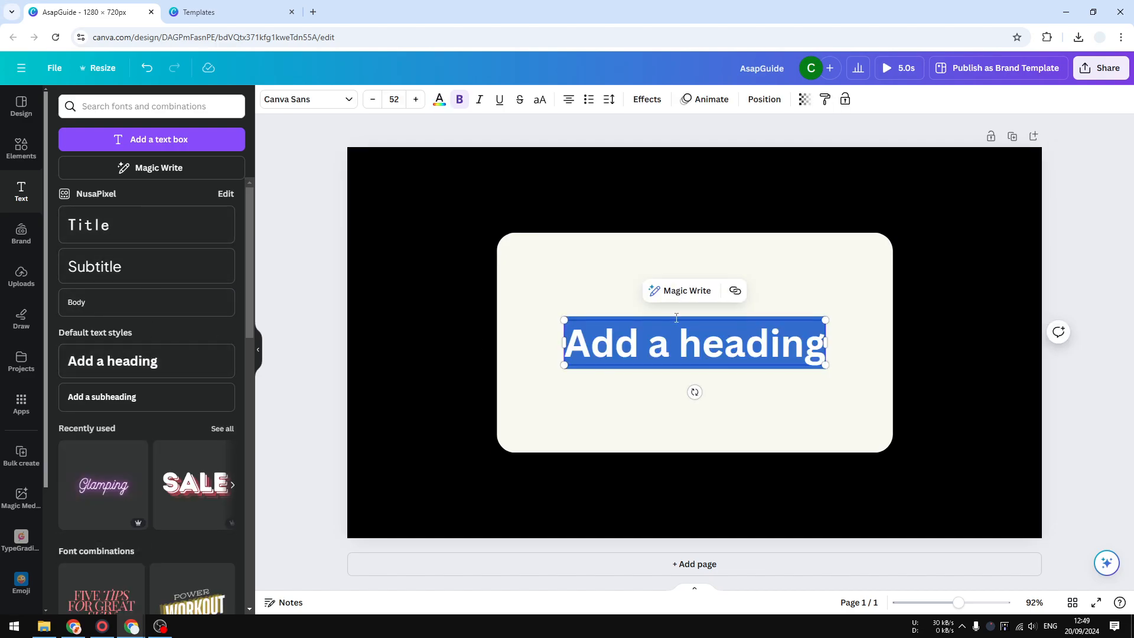
pyautogui.write('Price List')
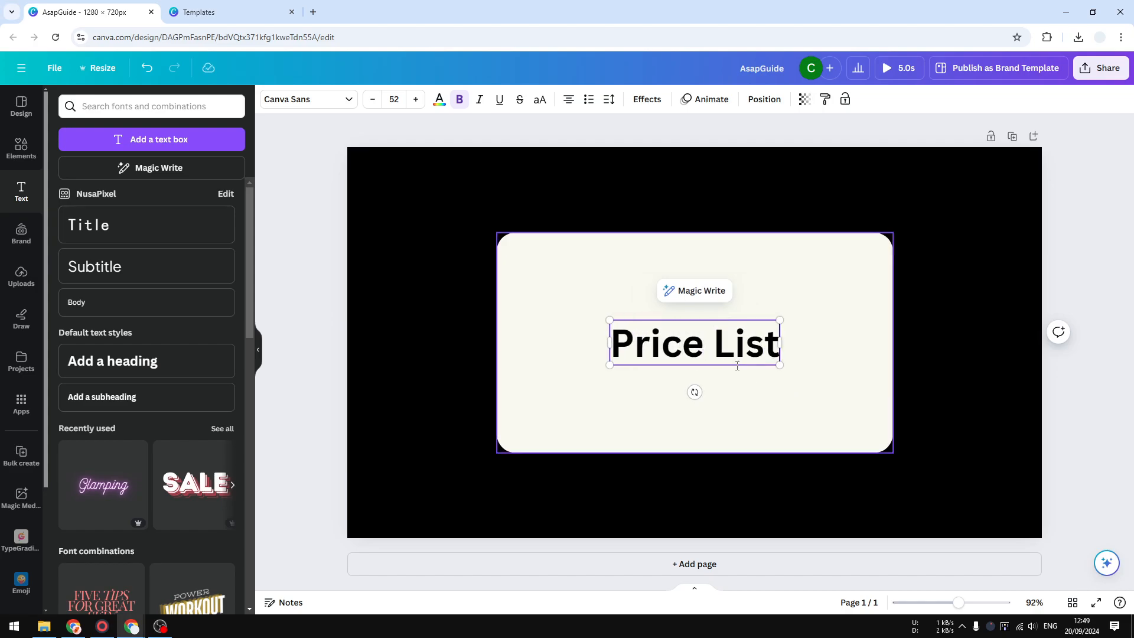
# Search the text colours for "beige", colour the heading brown from the Swoop of Sea palette and move it to the card's upper left.
pyautogui.click(439, 99)
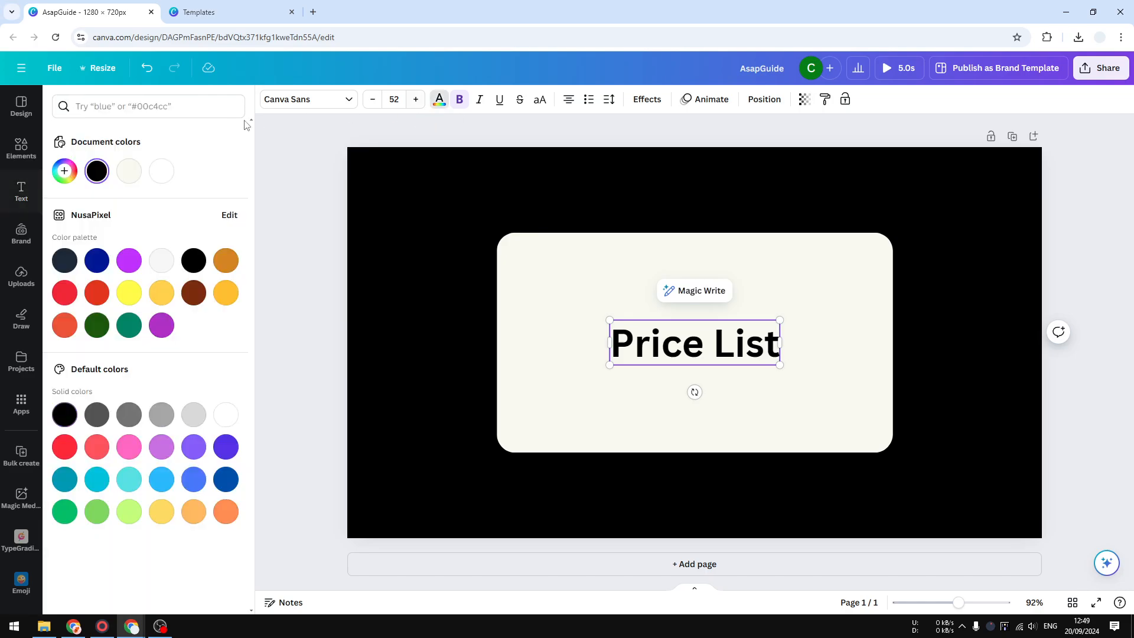
pyautogui.click(153, 114)
pyautogui.write('beige')
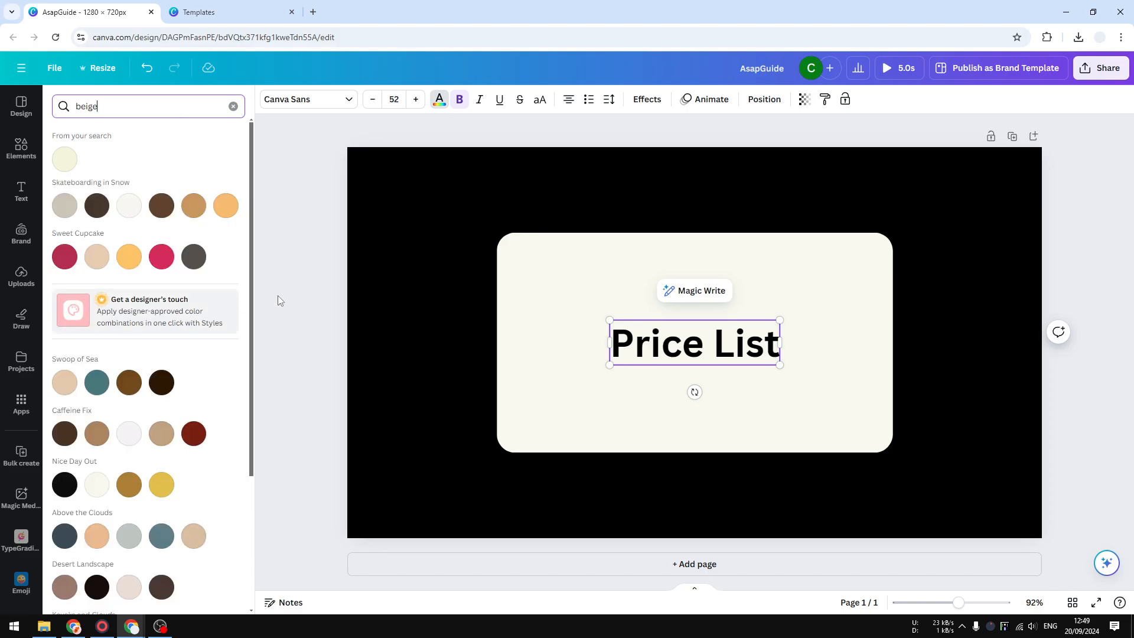
pyautogui.tripleClick(616, 334)
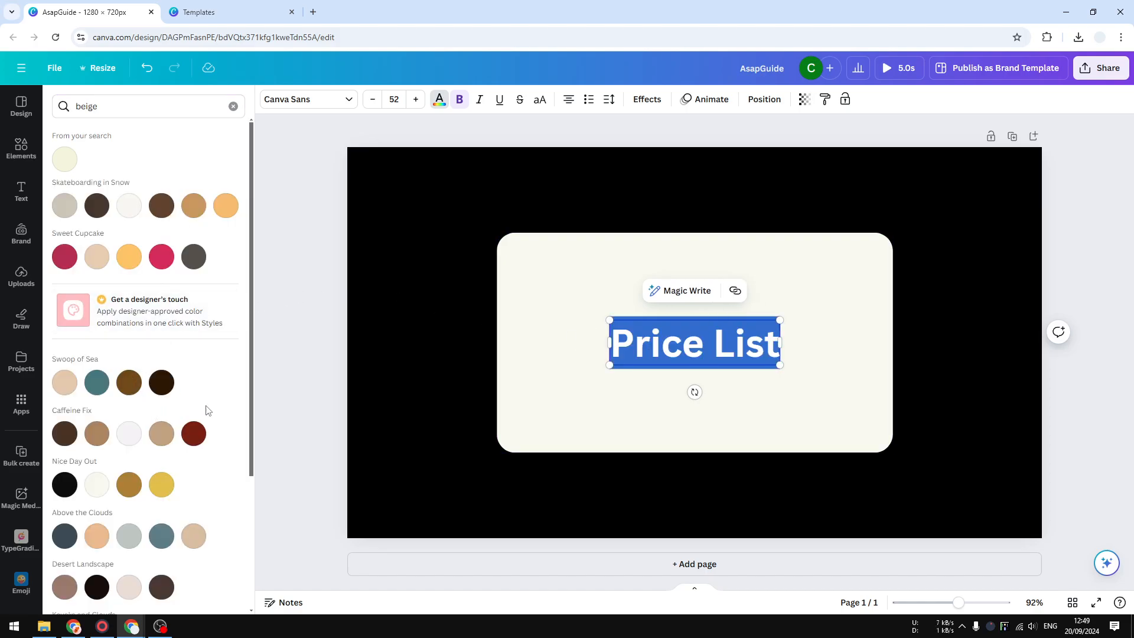
pyautogui.click(194, 205)
pyautogui.click(762, 400)
pyautogui.click(739, 345)
pyautogui.moveTo(738, 339); pyautogui.dragTo(627, 271)
pyautogui.click(126, 384)
pyautogui.click(606, 329)
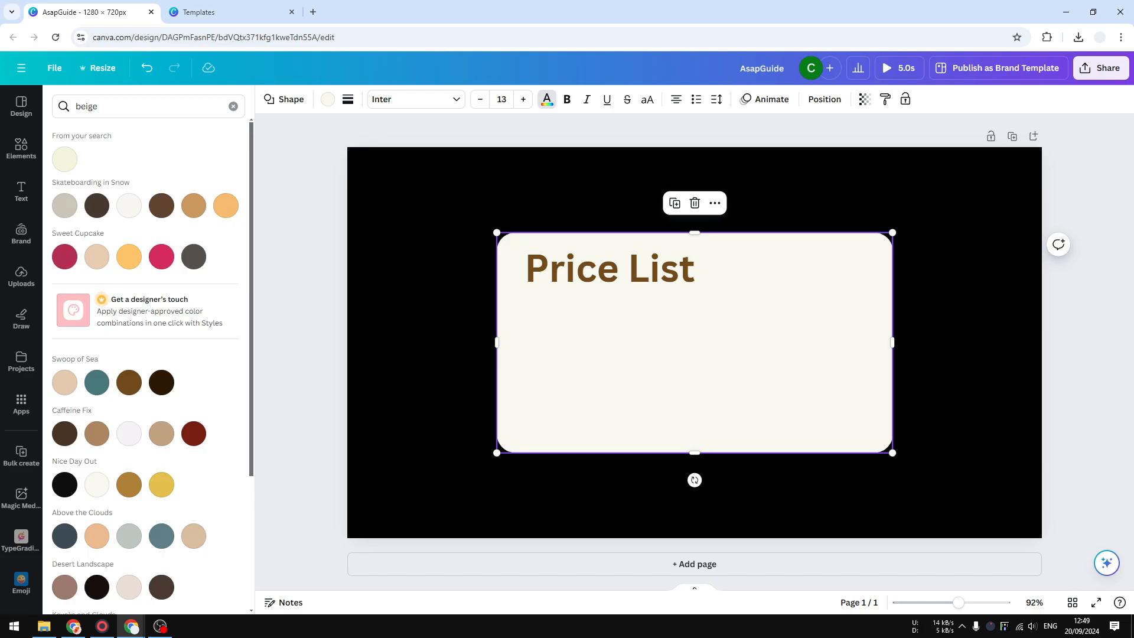
# Add a subheading and place it on the card below the Price List heading.
pyautogui.click(22, 190)
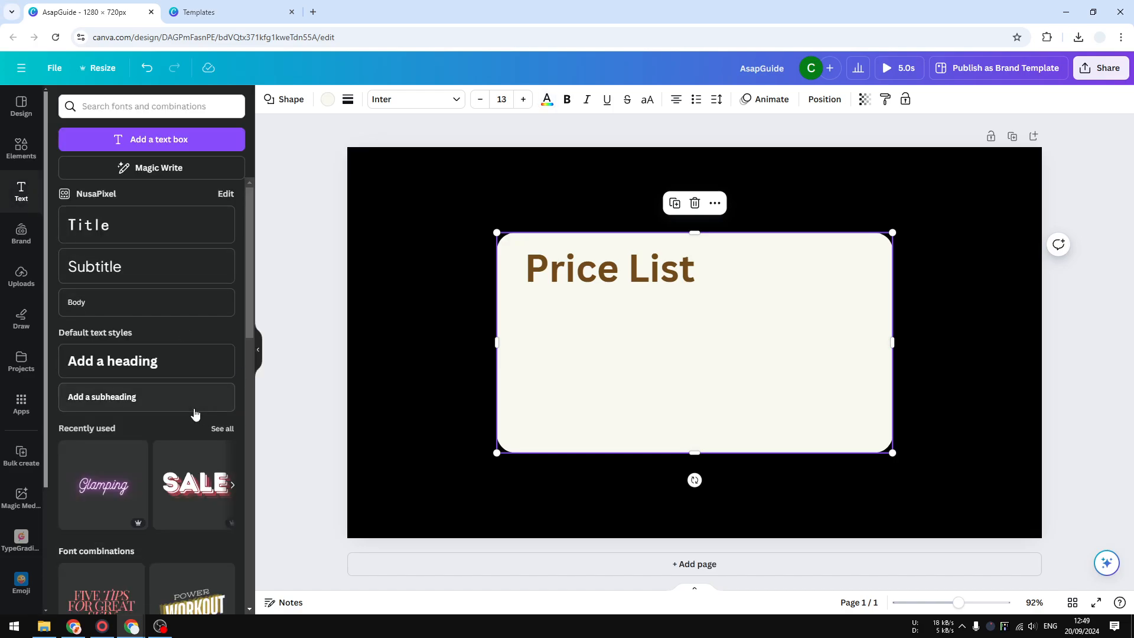
pyautogui.click(151, 399)
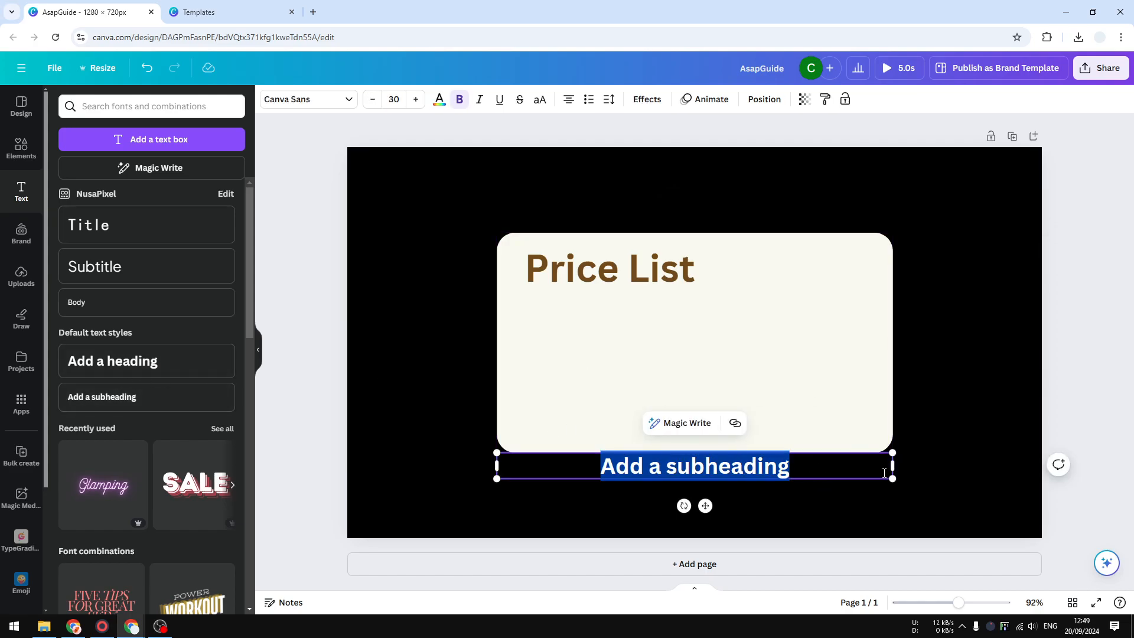
pyautogui.moveTo(743, 465); pyautogui.dragTo(683, 322)
# Colour the subheading light brown from the Caffeine Fix palette and left-align it beneath the Price List heading.
pyautogui.click(438, 102)
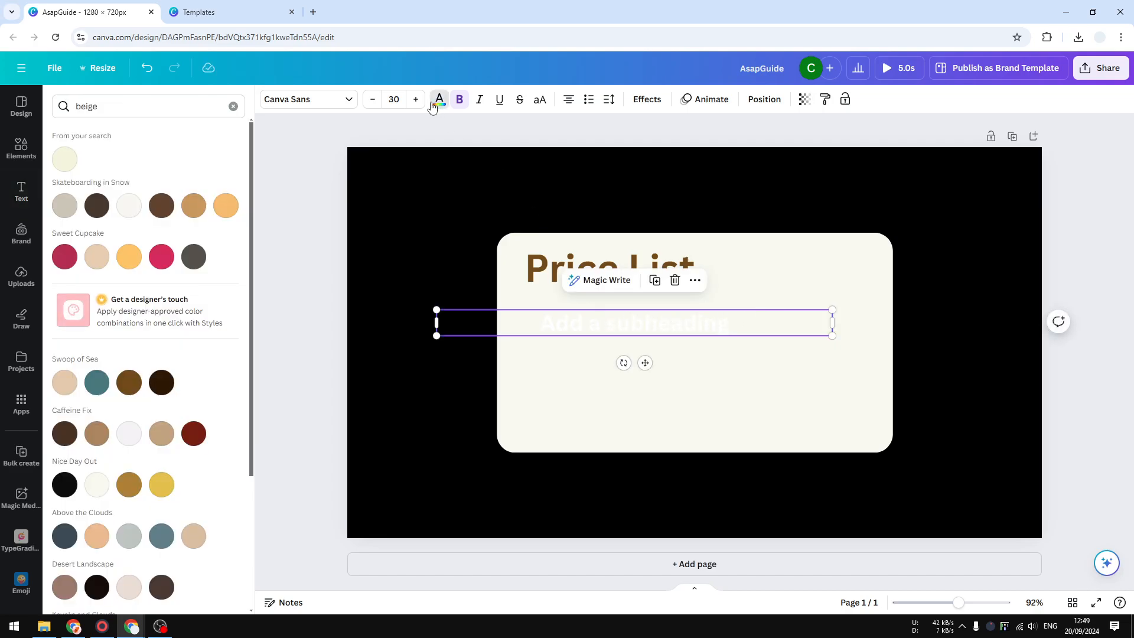
pyautogui.scroll(-1, 135, 457)
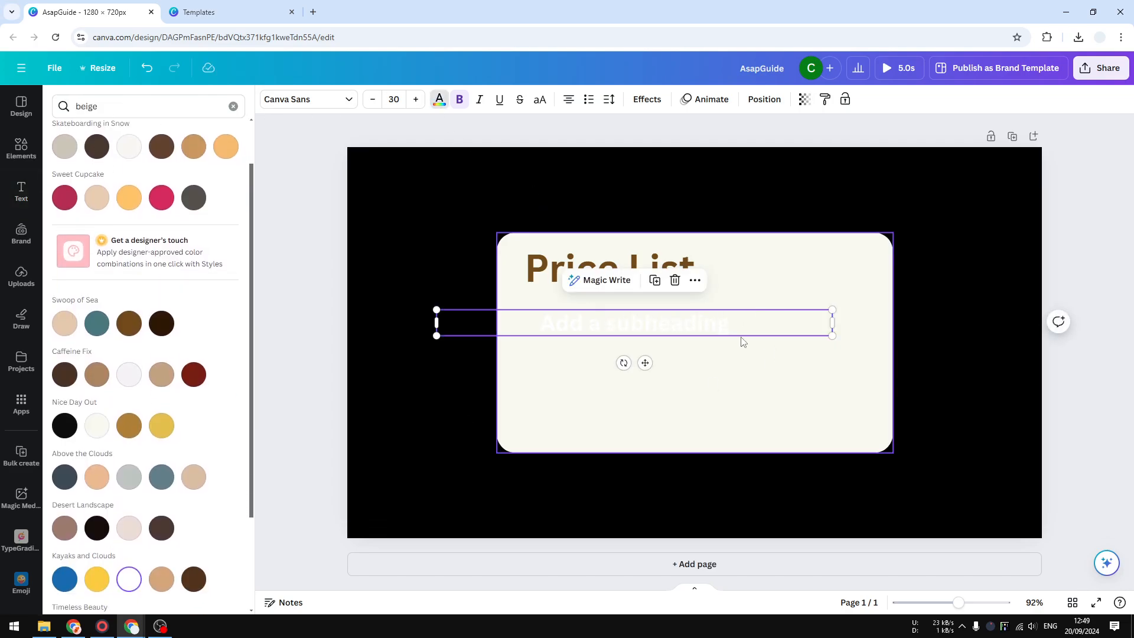
pyautogui.click(96, 376)
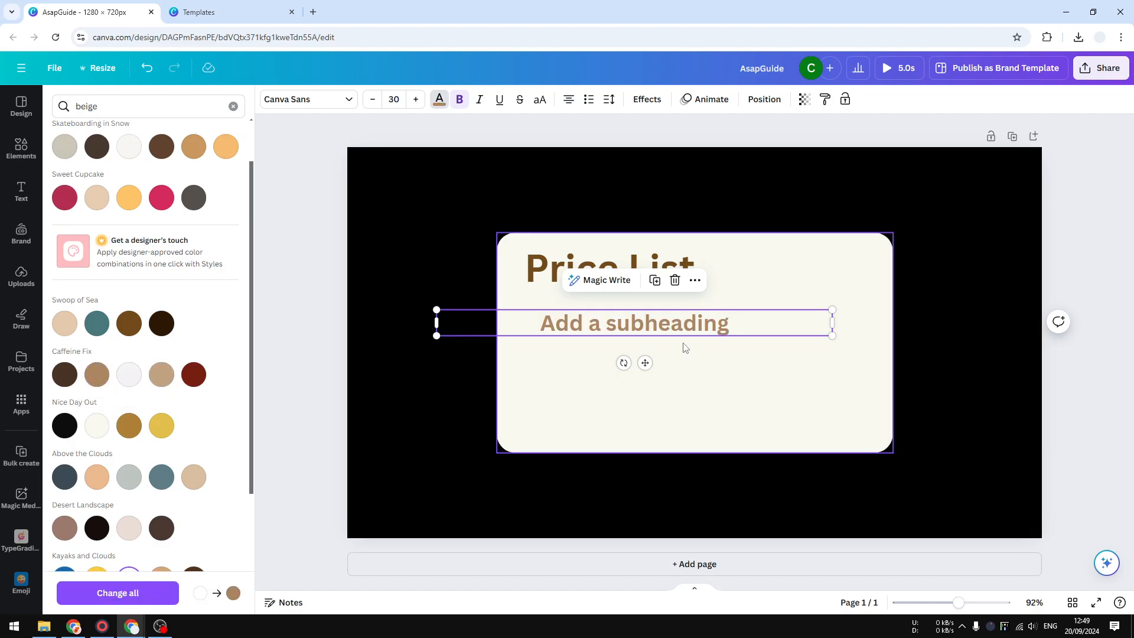
pyautogui.click(570, 102)
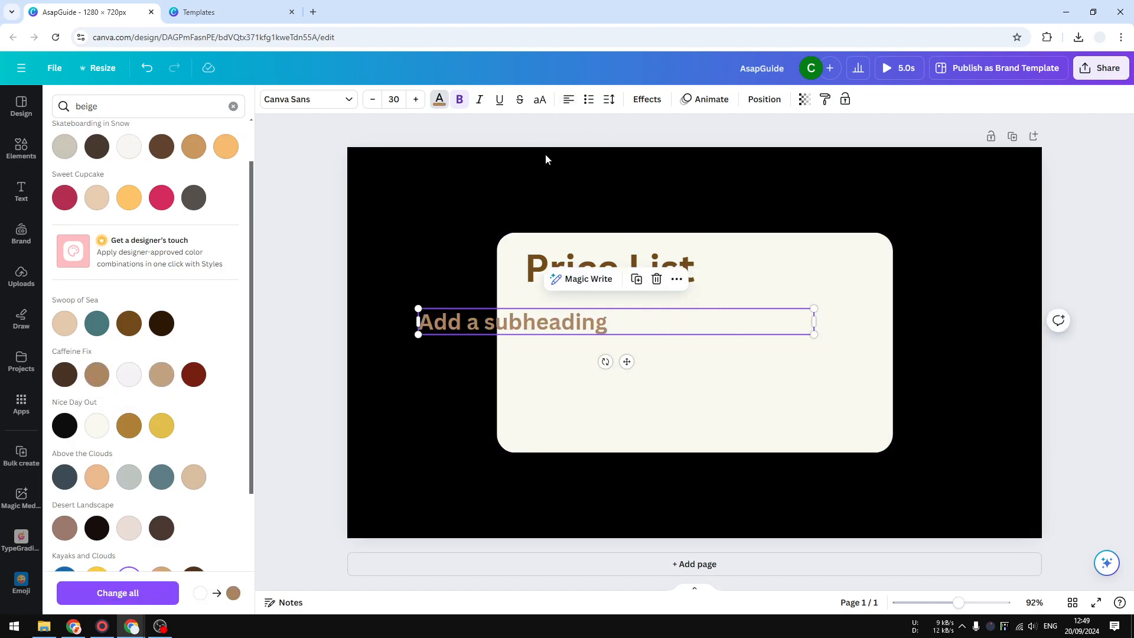
pyautogui.moveTo(574, 316); pyautogui.dragTo(676, 312)
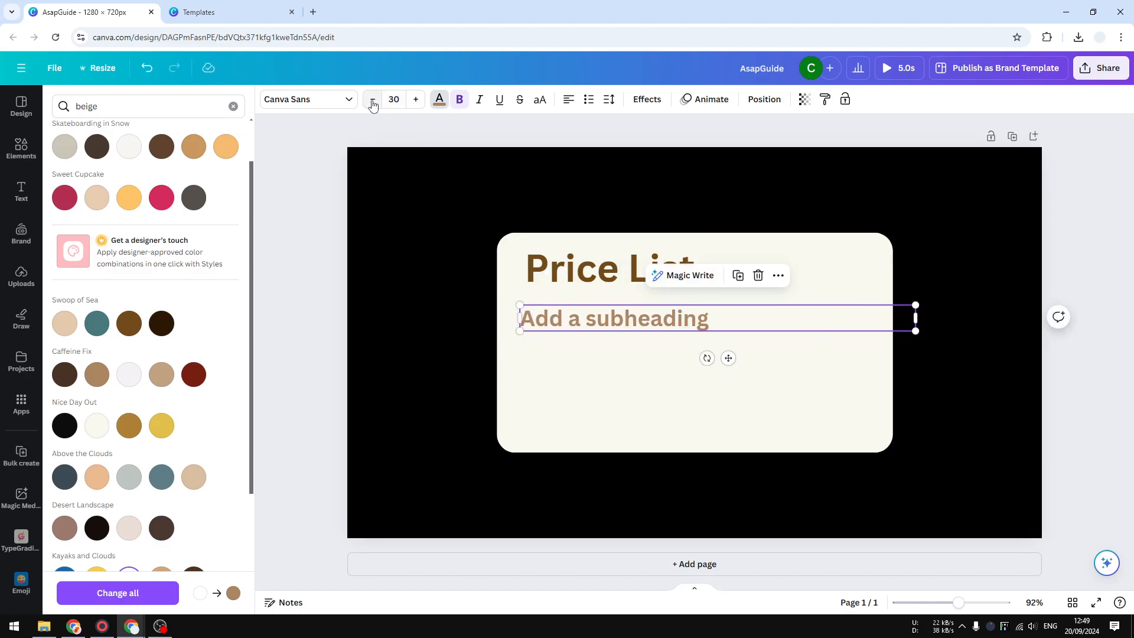
# Set the subheading's font size to 18 and line its left edge up with the Price List heading.
pyautogui.click(394, 99)
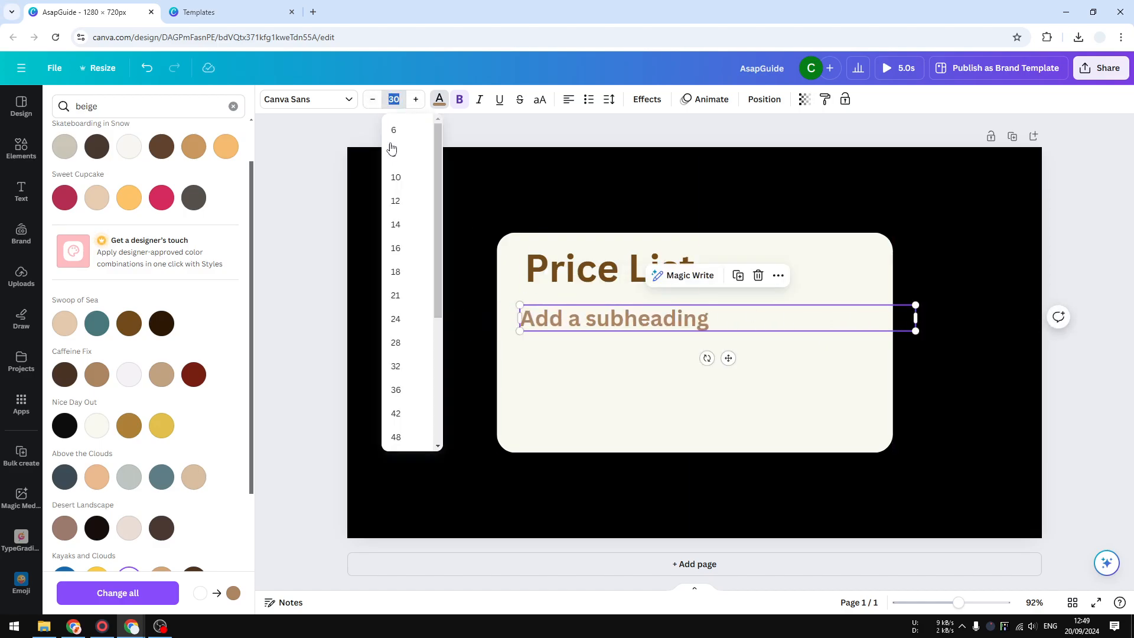
pyautogui.click(412, 319)
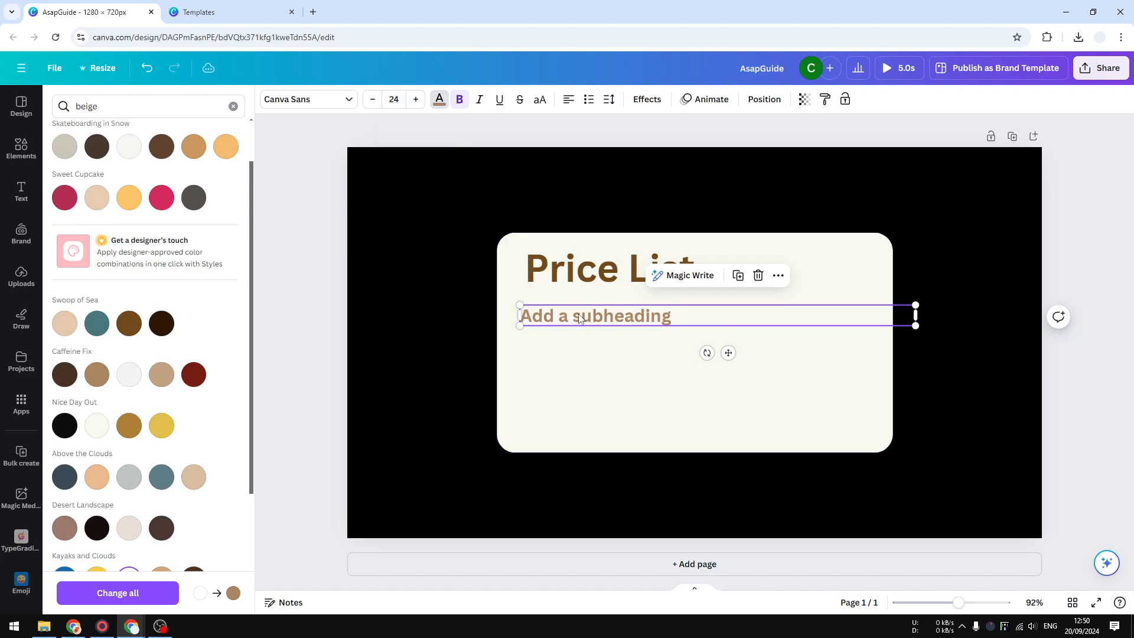
pyautogui.moveTo(580, 319); pyautogui.dragTo(585, 319)
pyautogui.click(394, 99)
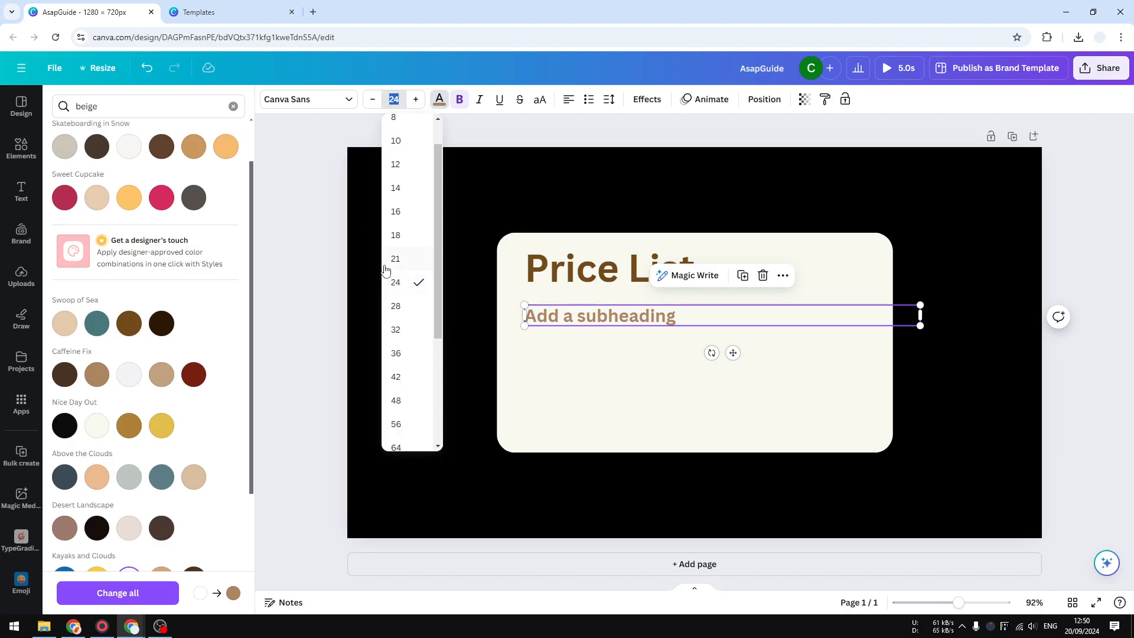
pyautogui.click(409, 244)
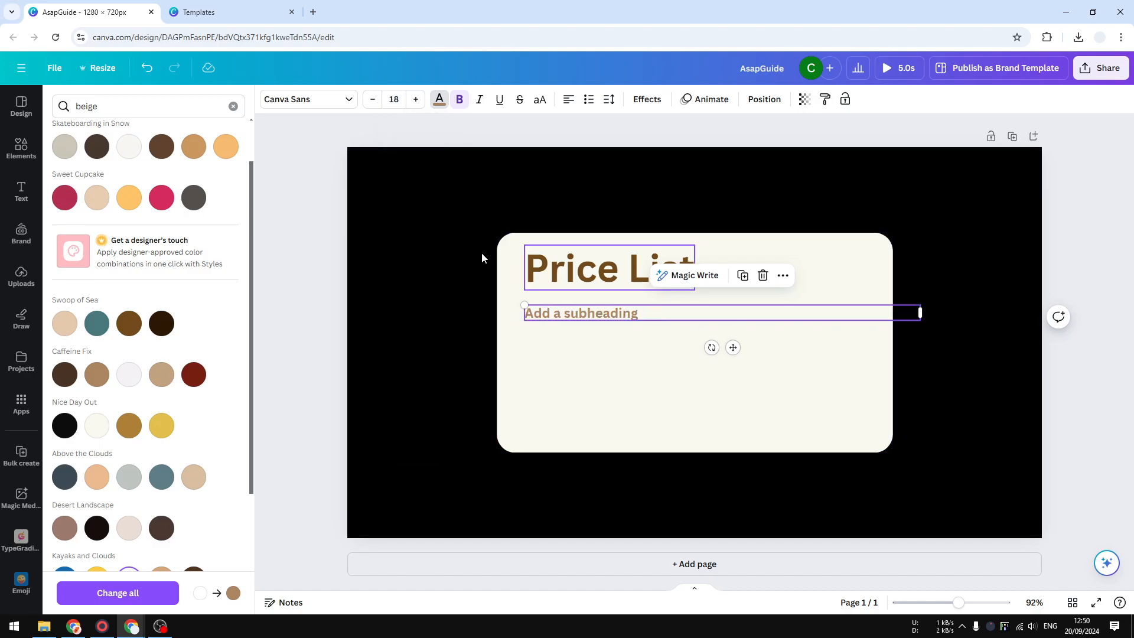
# Set the subheading's font size to 21 and replace its text with "Product Number One".
pyautogui.click(392, 104)
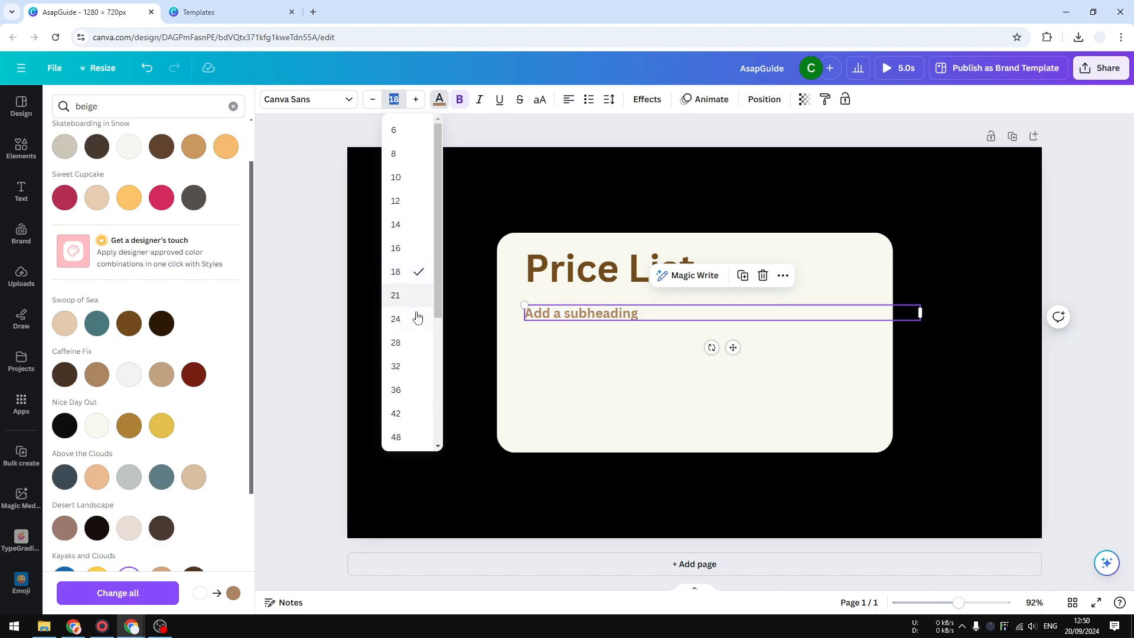
pyautogui.click(416, 294)
pyautogui.doubleClick(677, 313)
pyautogui.click(677, 314)
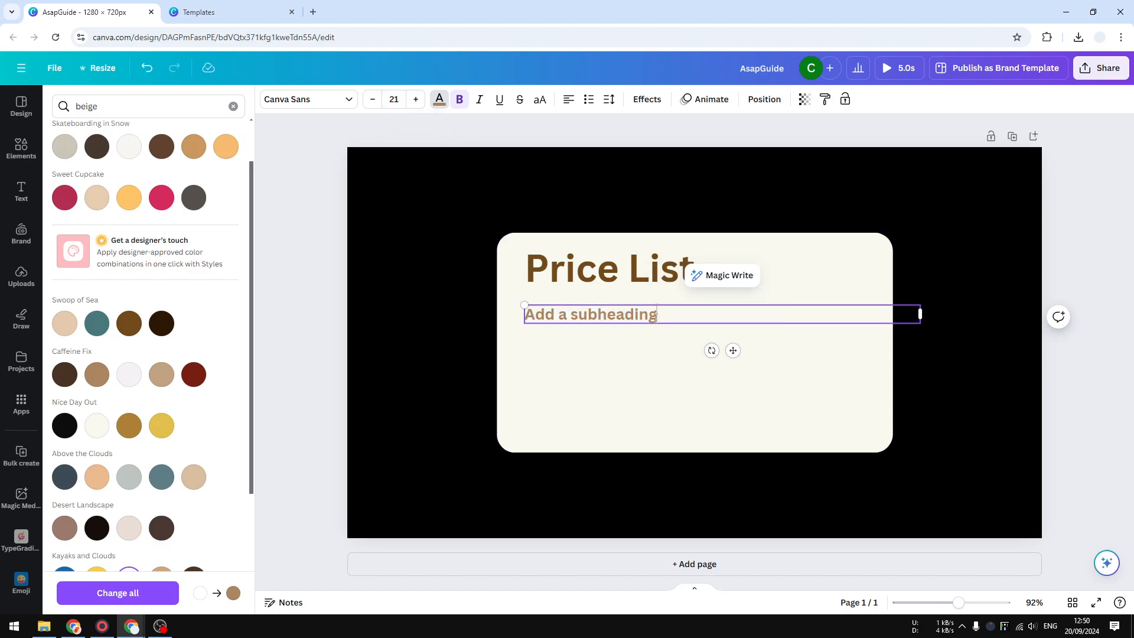
pyautogui.tripleClick(677, 314)
pyautogui.write('Produ')
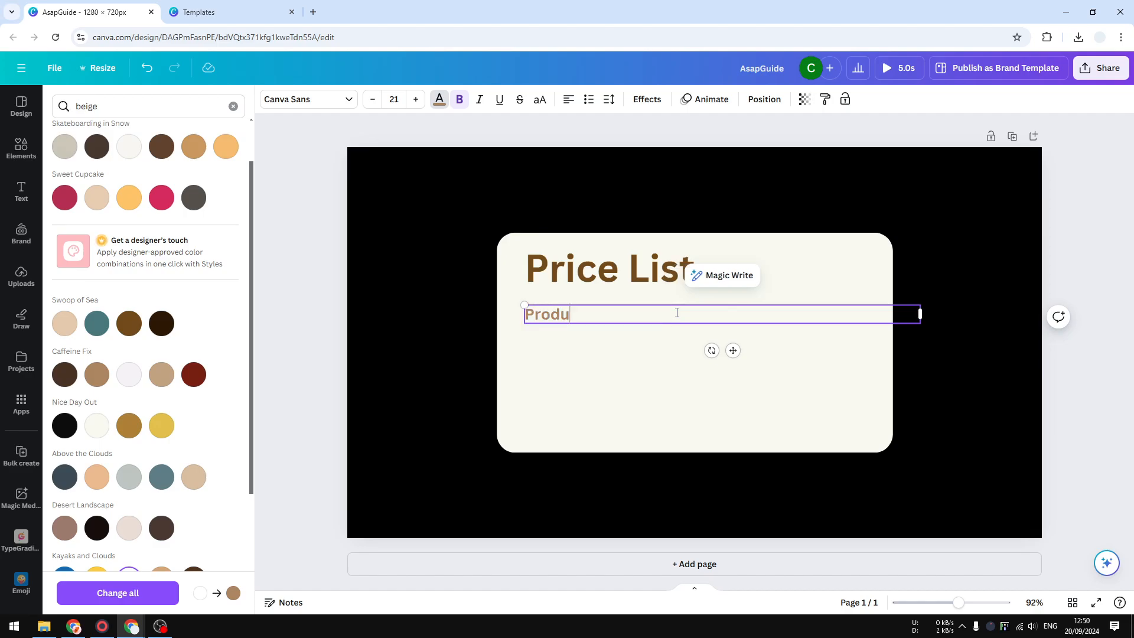
pyautogui.write('ct Number One')
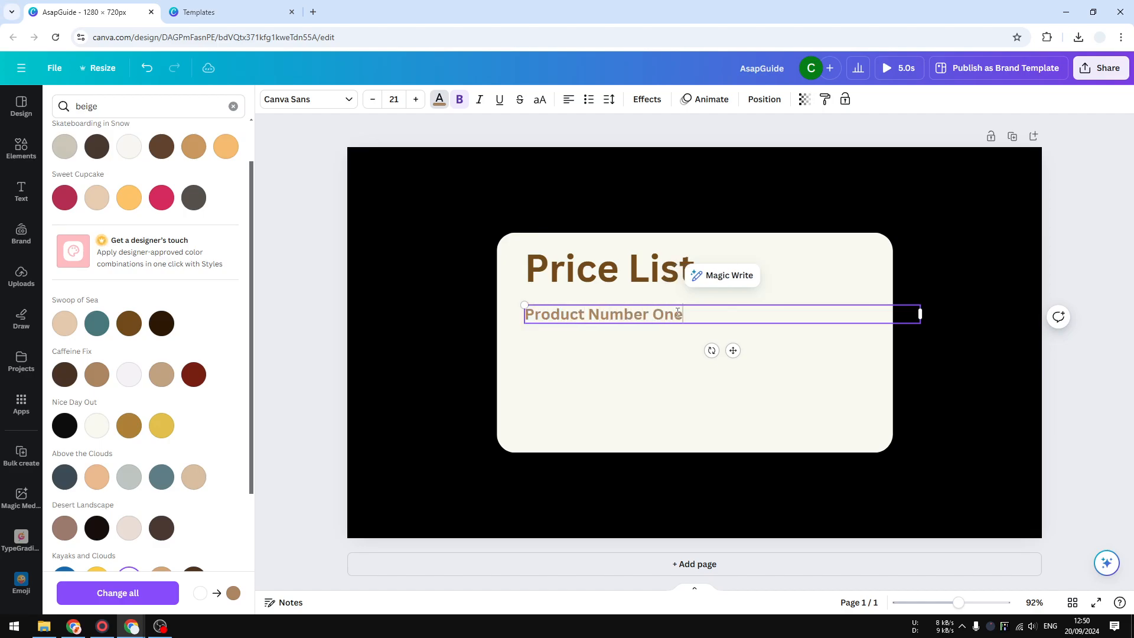
# Narrow the "Product Number One" text box to fit its text and paste a left-aligned copy directly below it.
pyautogui.moveTo(922, 319); pyautogui.dragTo(701, 314)
pyautogui.click(667, 342)
pyautogui.click(669, 317)
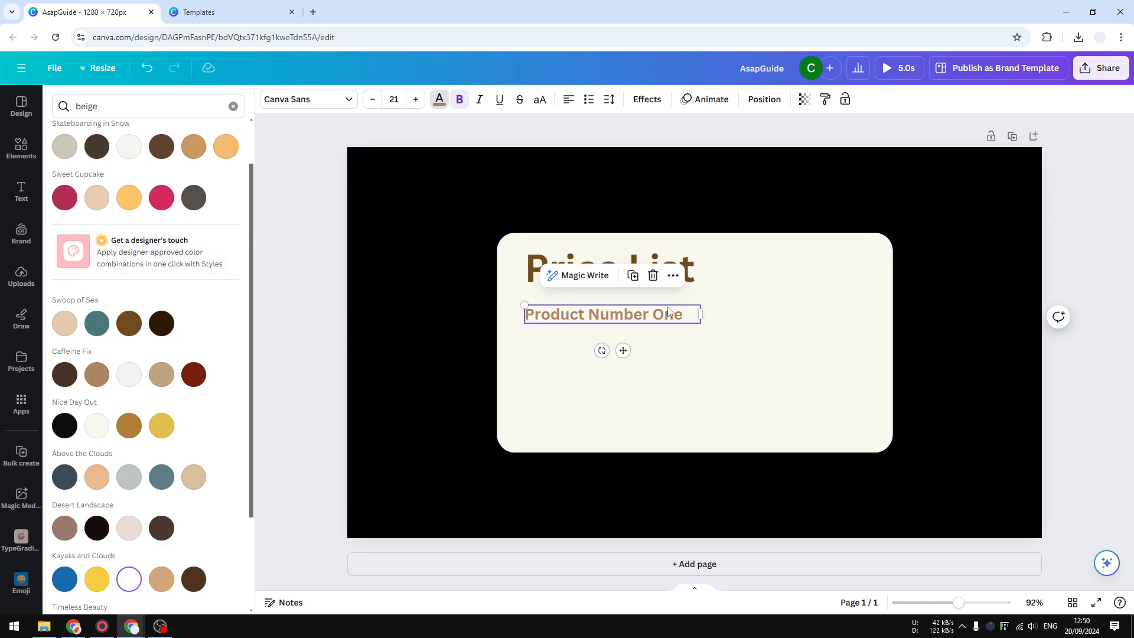
pyautogui.rightClick(652, 319)
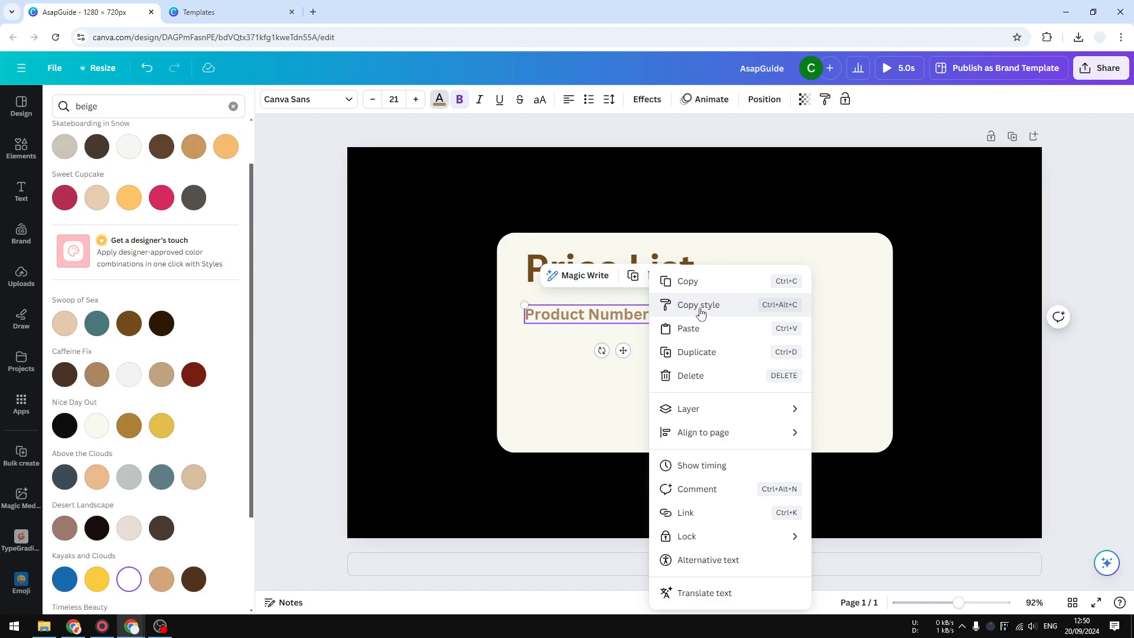
pyautogui.click(671, 349)
pyautogui.rightClick(671, 349)
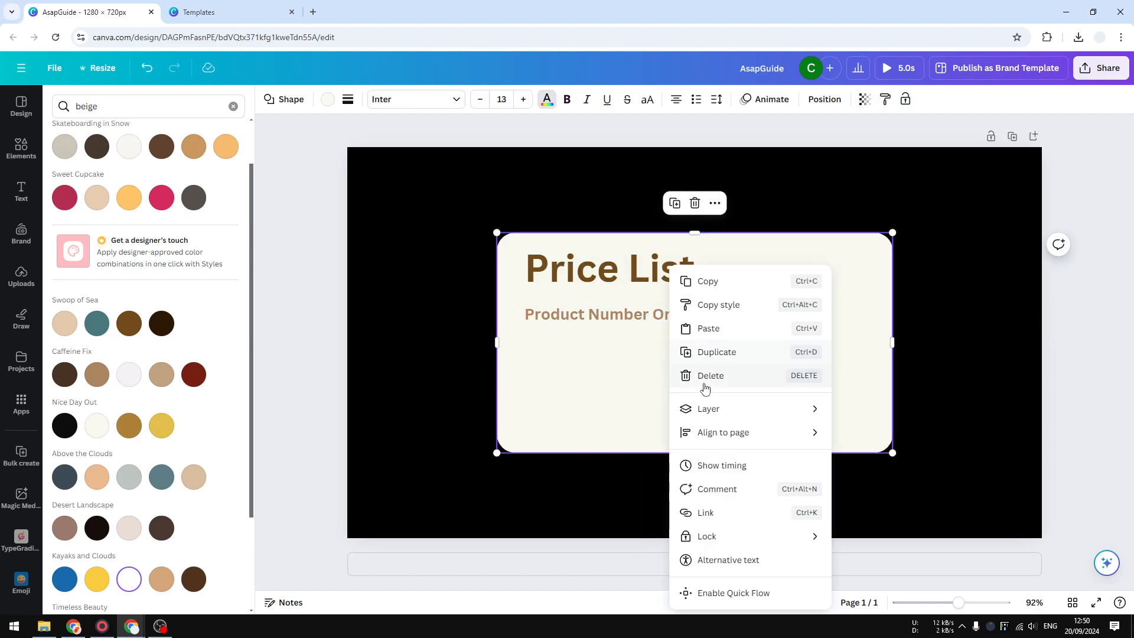
pyautogui.click(711, 329)
pyautogui.moveTo(643, 332); pyautogui.dragTo(632, 351)
# Duplicate both product lines together and place the copies beneath them as the third and fourth lines, keeping even spacing.
pyautogui.rightClick(674, 350)
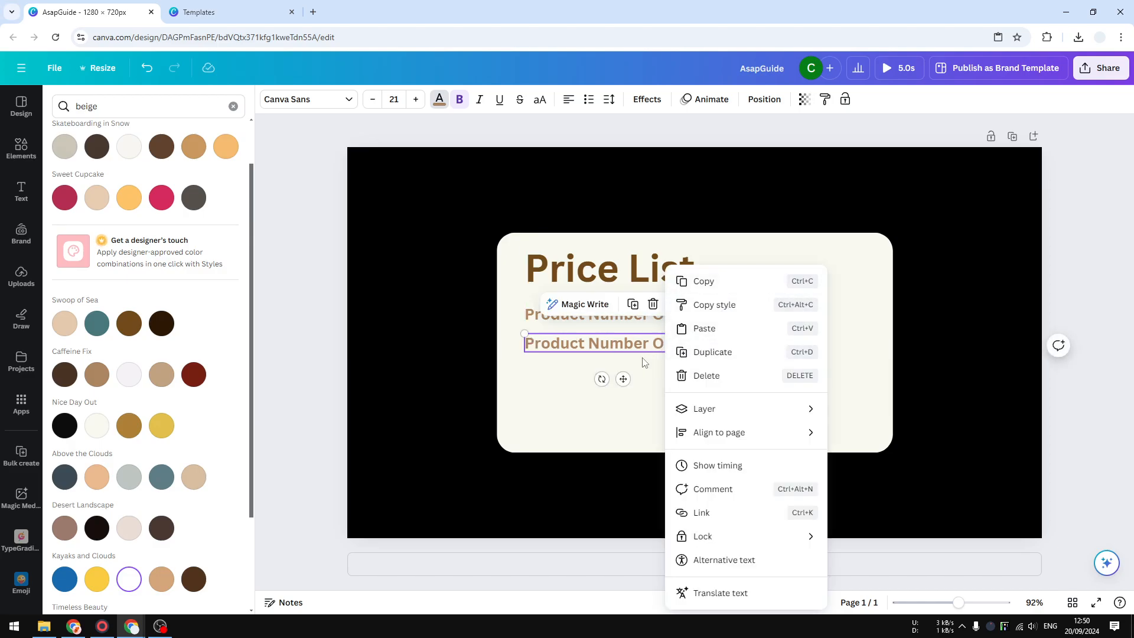
pyautogui.click(561, 401)
pyautogui.rightClick(626, 346)
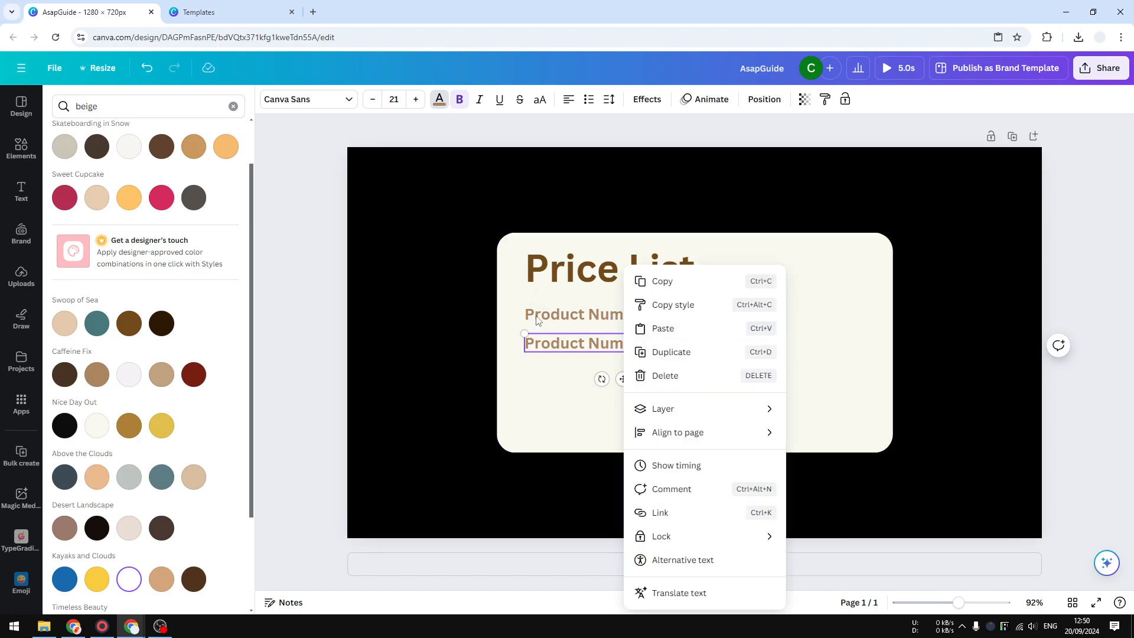
pyautogui.click(554, 314)
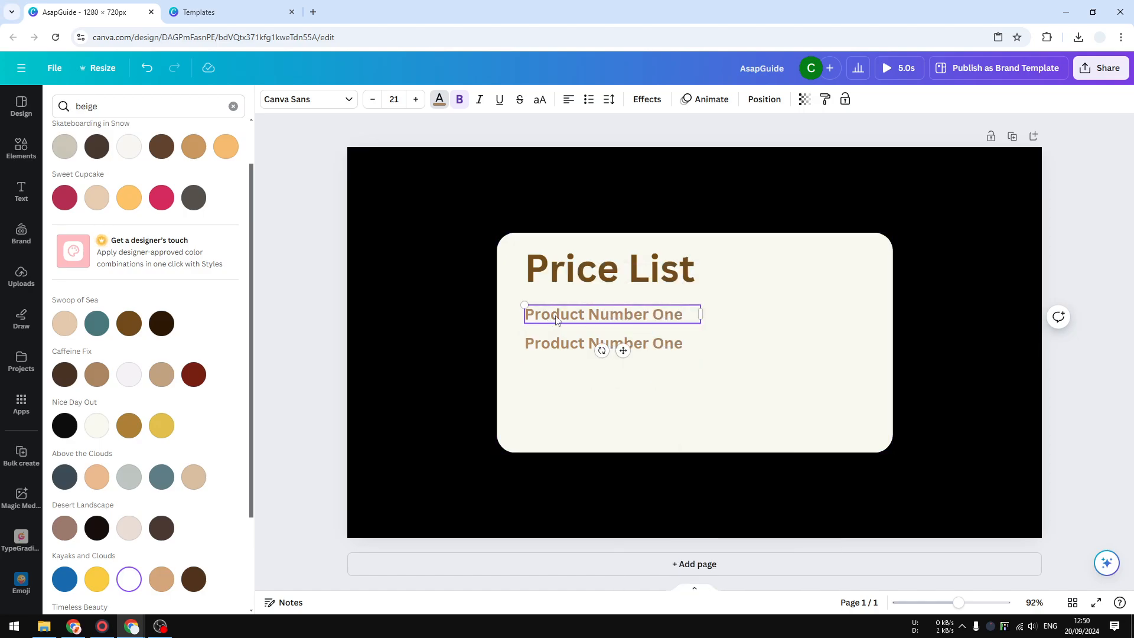
pyautogui.keyDown('shift'); pyautogui.click(612, 343); pyautogui.keyUp('shift')
pyautogui.rightClick(608, 378)
pyautogui.click(648, 354)
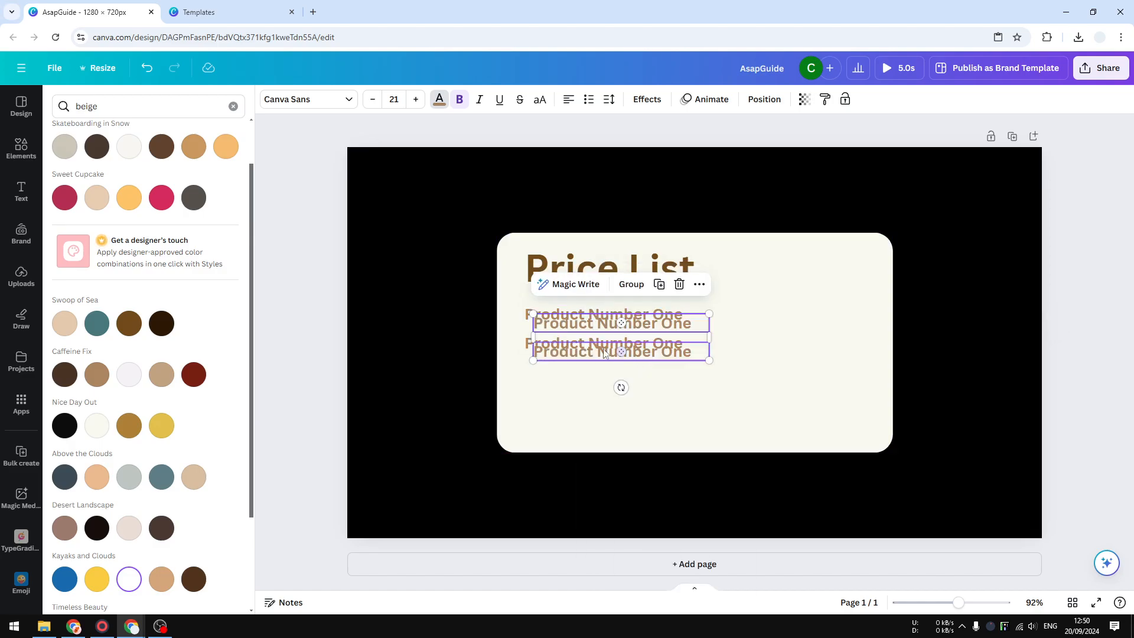
pyautogui.moveTo(585, 350); pyautogui.dragTo(582, 401)
pyautogui.click(738, 405)
# Duplicate the lowest product line to make a fifth line beneath it, and extend the card's lower edge slightly downward.
pyautogui.click(666, 400)
pyautogui.rightClick(664, 401)
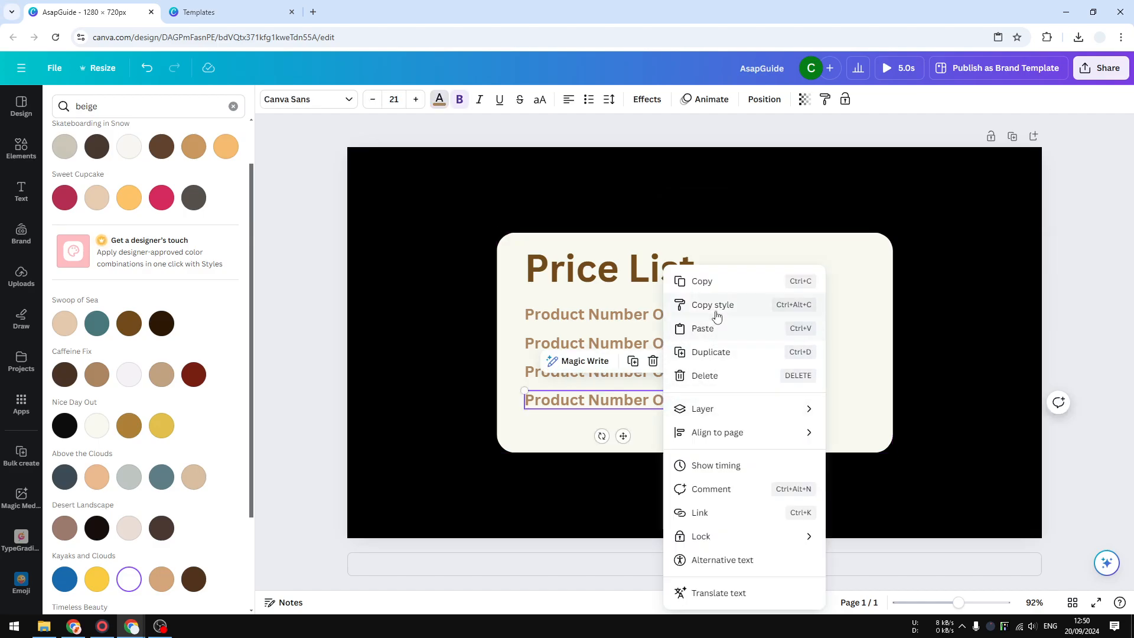
pyautogui.click(712, 353)
pyautogui.click(647, 421)
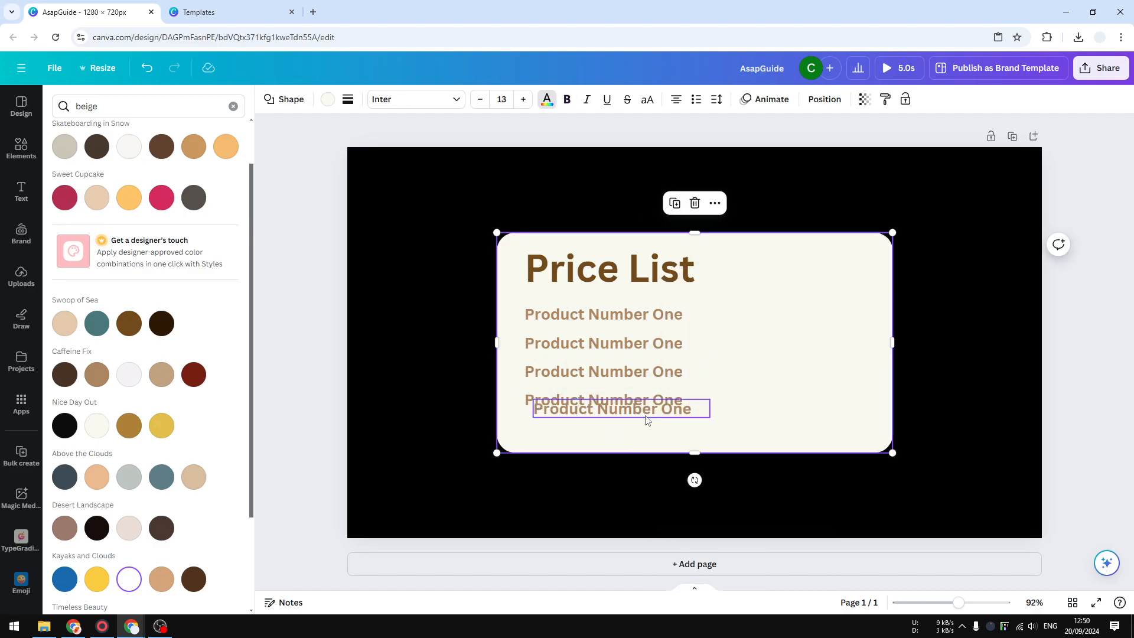
pyautogui.moveTo(647, 417); pyautogui.dragTo(632, 433)
pyautogui.click(789, 440)
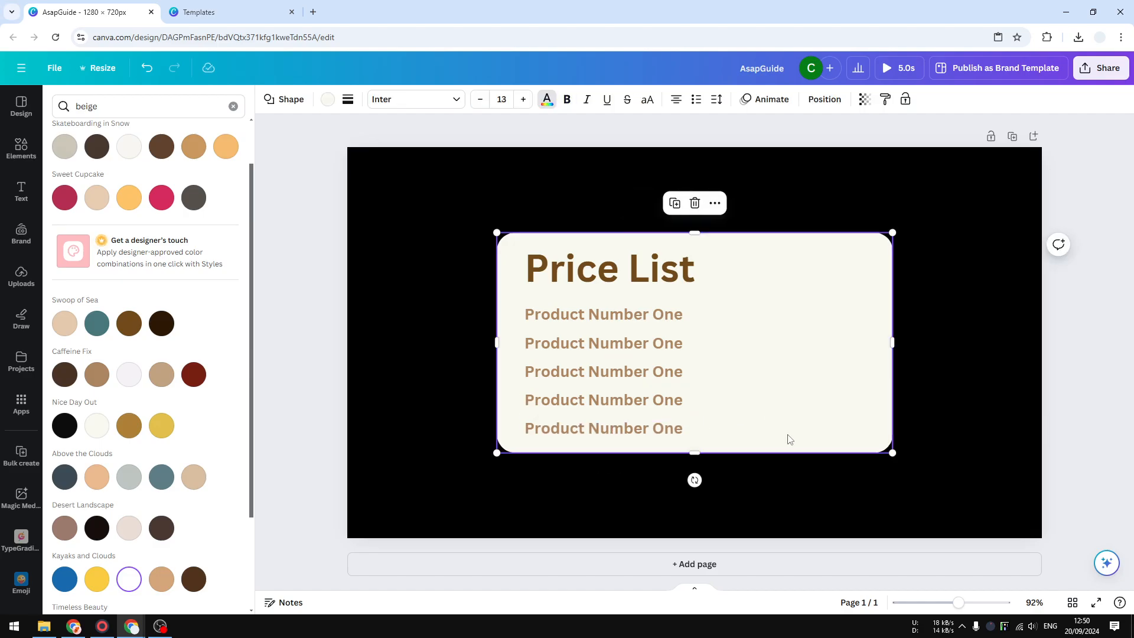
pyautogui.moveTo(702, 454); pyautogui.dragTo(703, 458)
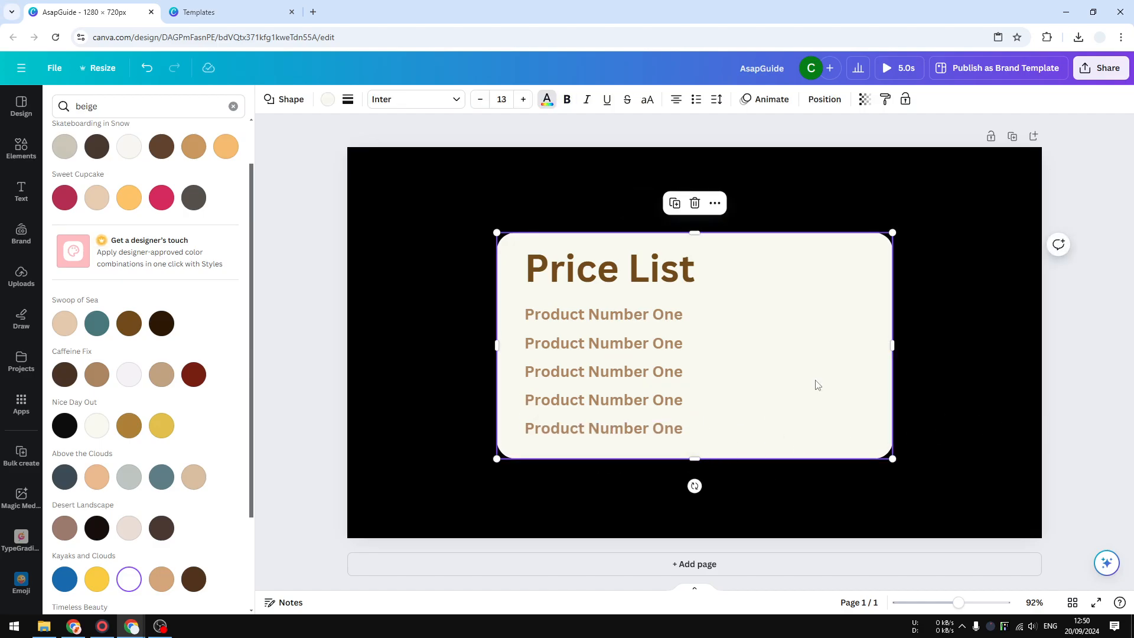
# Open Perplexity Labs in a new browser tab and send the prompt "Give me some cafe menu examples".
pyautogui.click(646, 318)
pyautogui.doubleClick(609, 312)
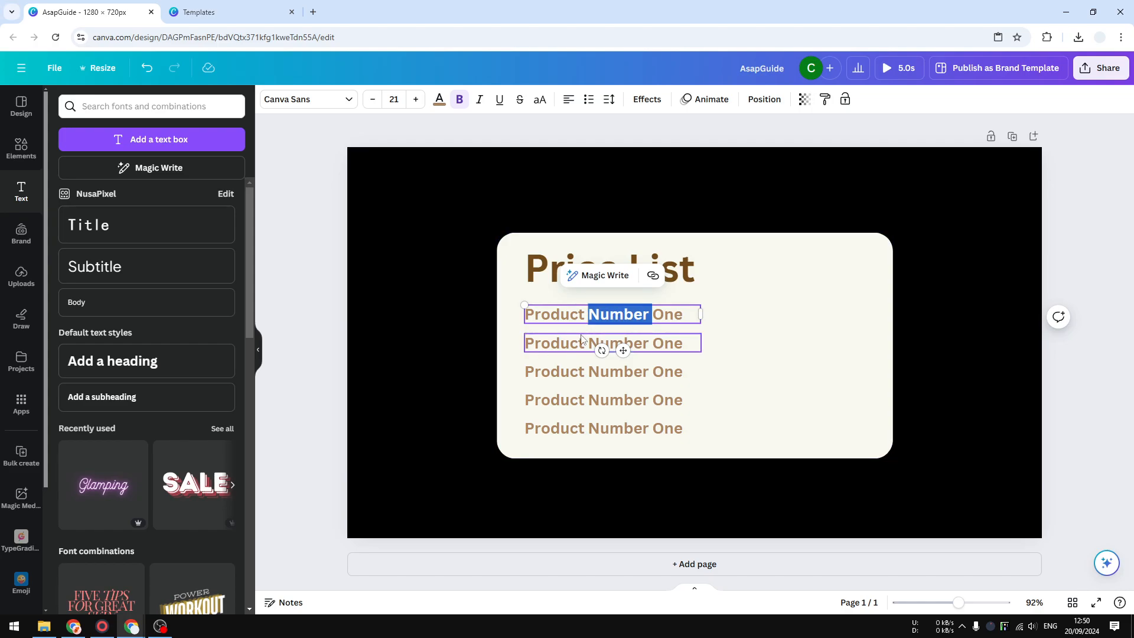
pyautogui.tripleClick(642, 313)
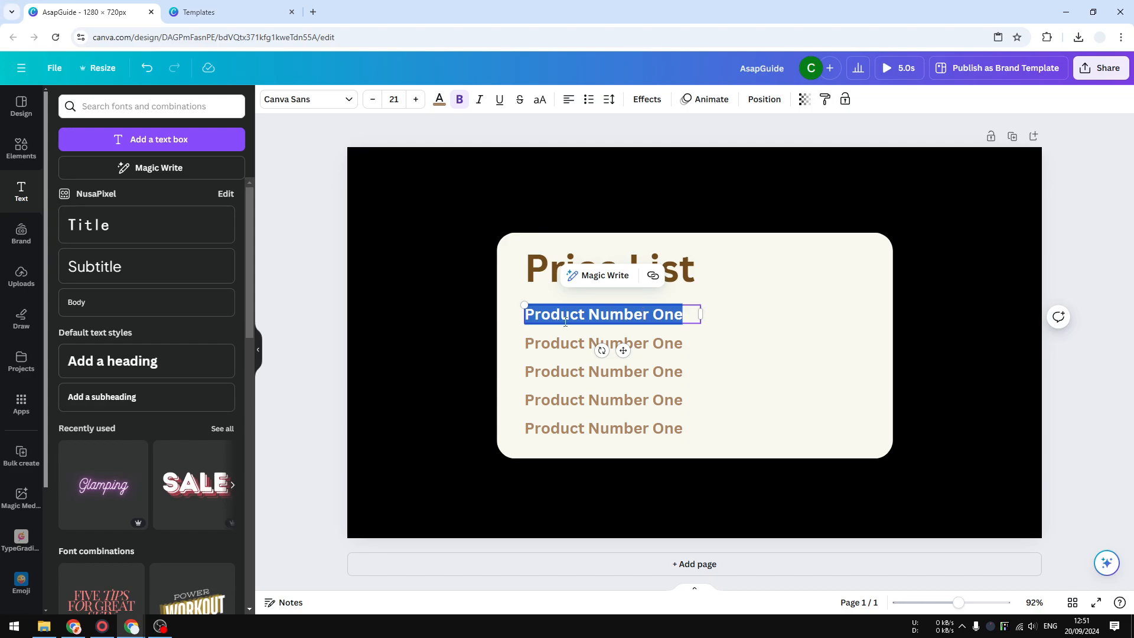
pyautogui.click(324, 13)
pyautogui.write('labs')
pyautogui.press('Return')
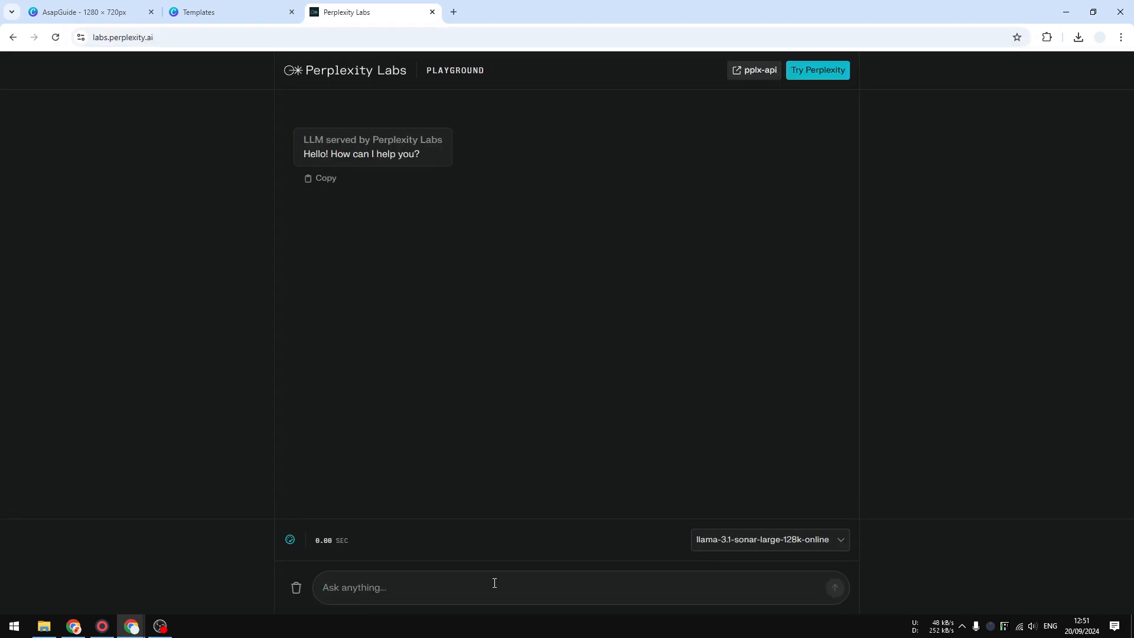
pyautogui.write('Give me some cafe menu examples')
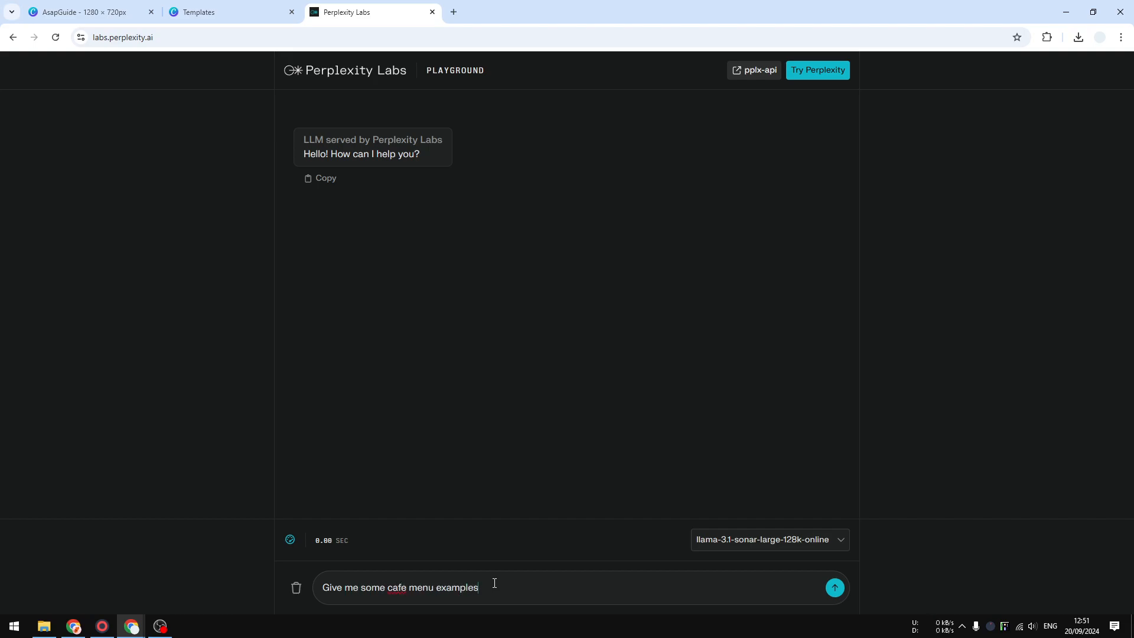
pyautogui.press('Return')
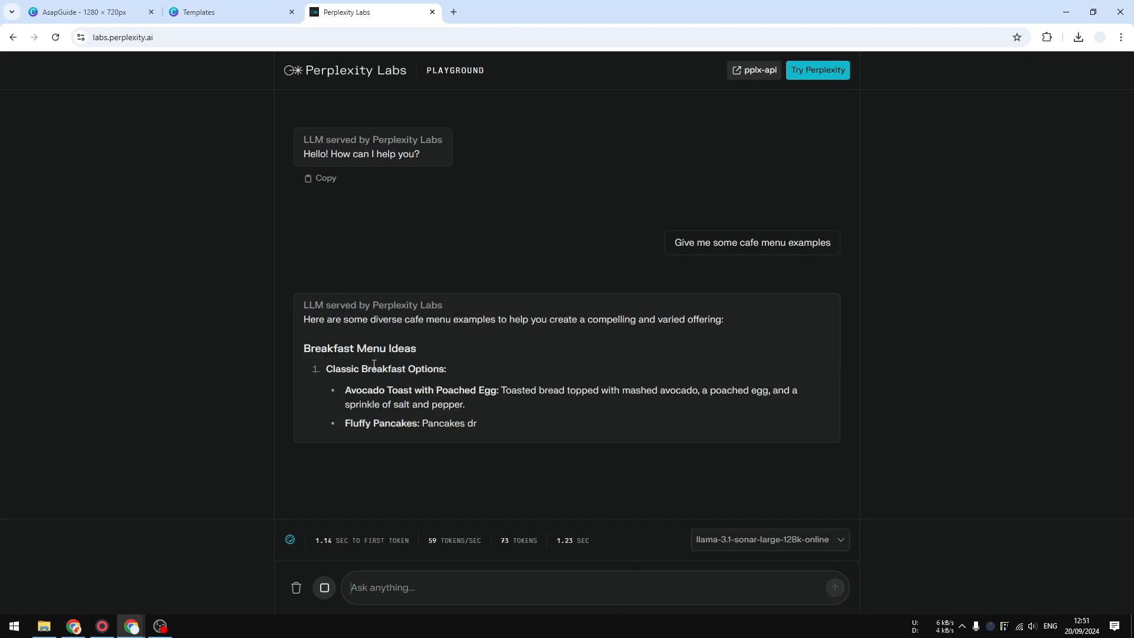
# Copy "Avocado Toast" from the Perplexity Labs answer and replace the first product line in the Canva design with it.
pyautogui.moveTo(357, 378); pyautogui.dragTo(427, 368)
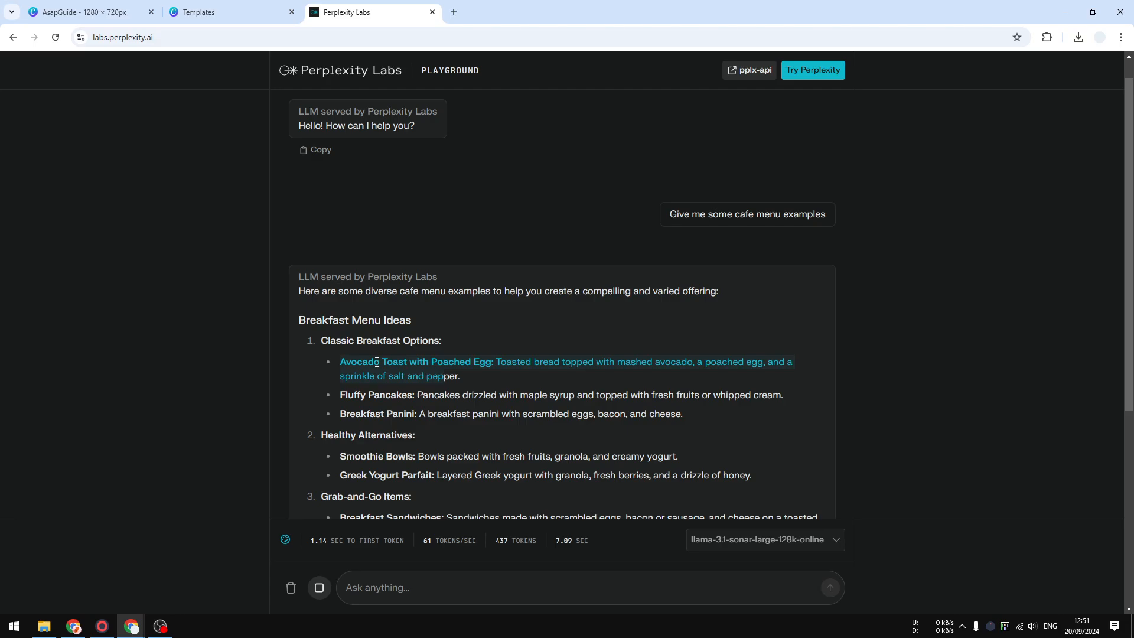
pyautogui.moveTo(339, 366); pyautogui.dragTo(436, 367)
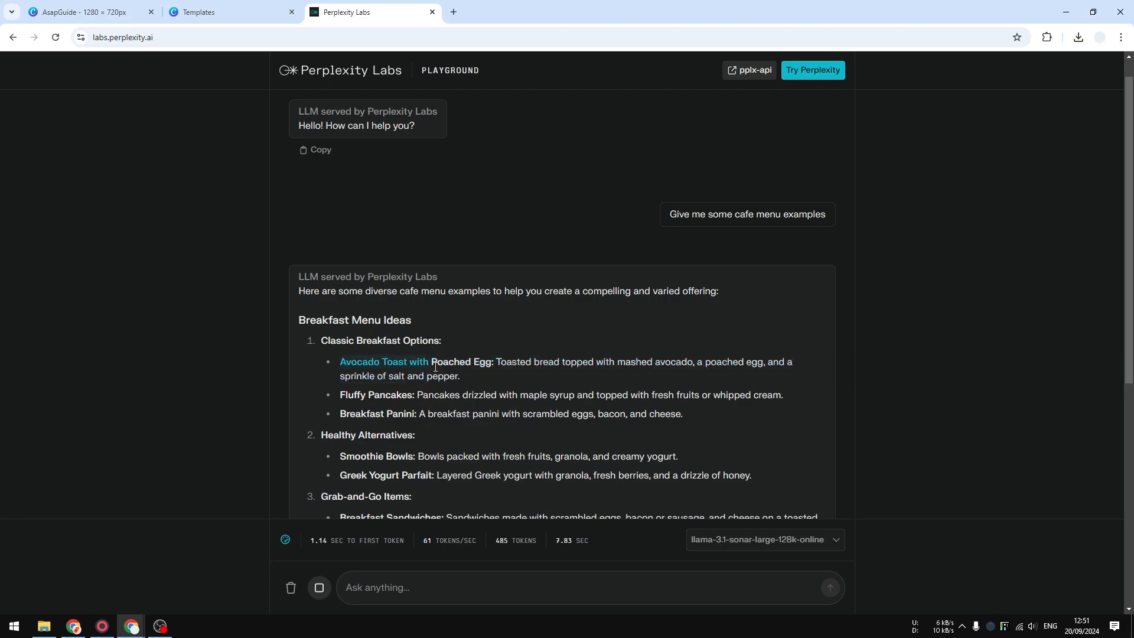
pyautogui.rightClick(401, 365)
pyautogui.click(414, 378)
pyautogui.click(89, 11)
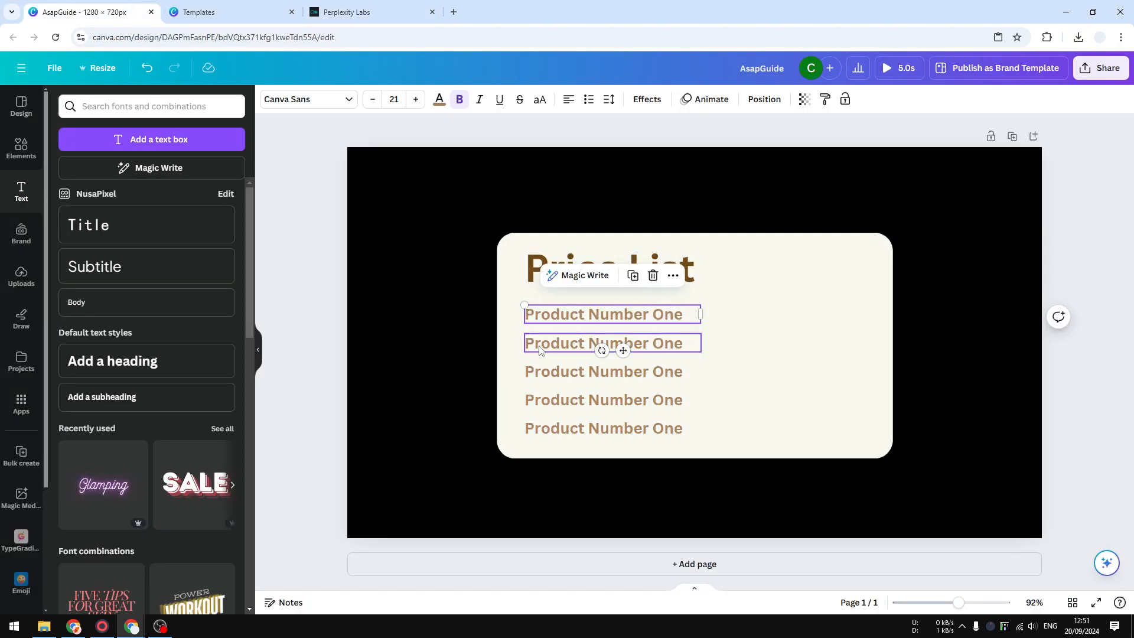
pyautogui.doubleClick(597, 313)
pyautogui.hotkey('ctrl', 'v')
# Copy "Smoothie Bowls" from the Perplexity Labs answer and replace the second product line in the Canva design with it.
pyautogui.click(355, 12)
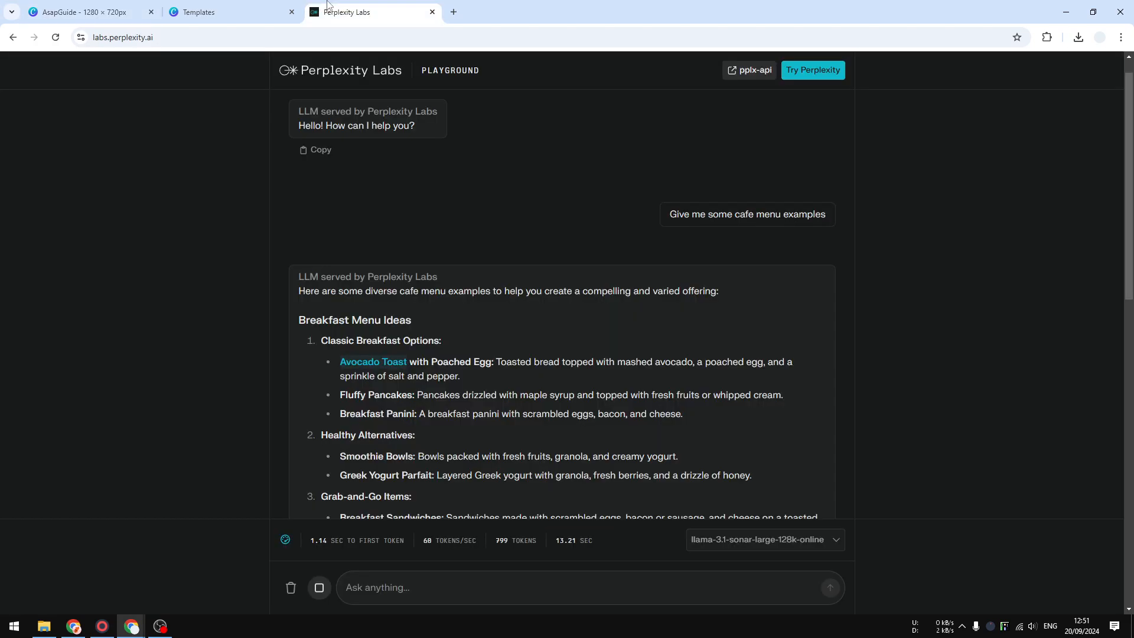
pyautogui.scroll(-1, 340, 484)
pyautogui.moveTo(342, 400); pyautogui.dragTo(405, 399)
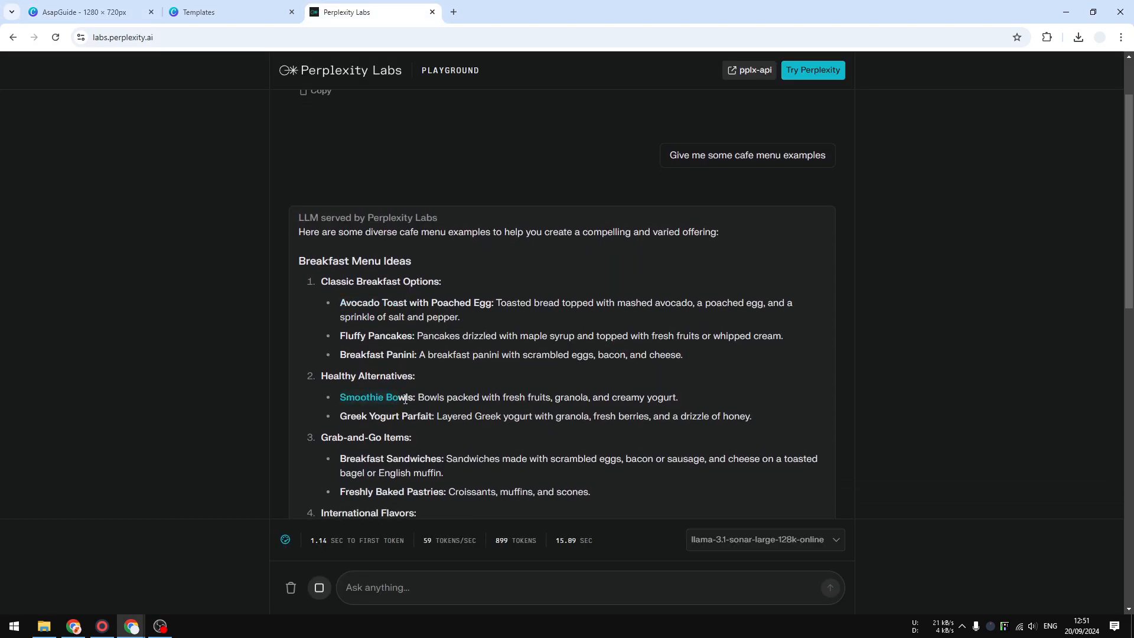
pyautogui.rightClick(397, 400)
pyautogui.click(413, 413)
pyautogui.click(89, 12)
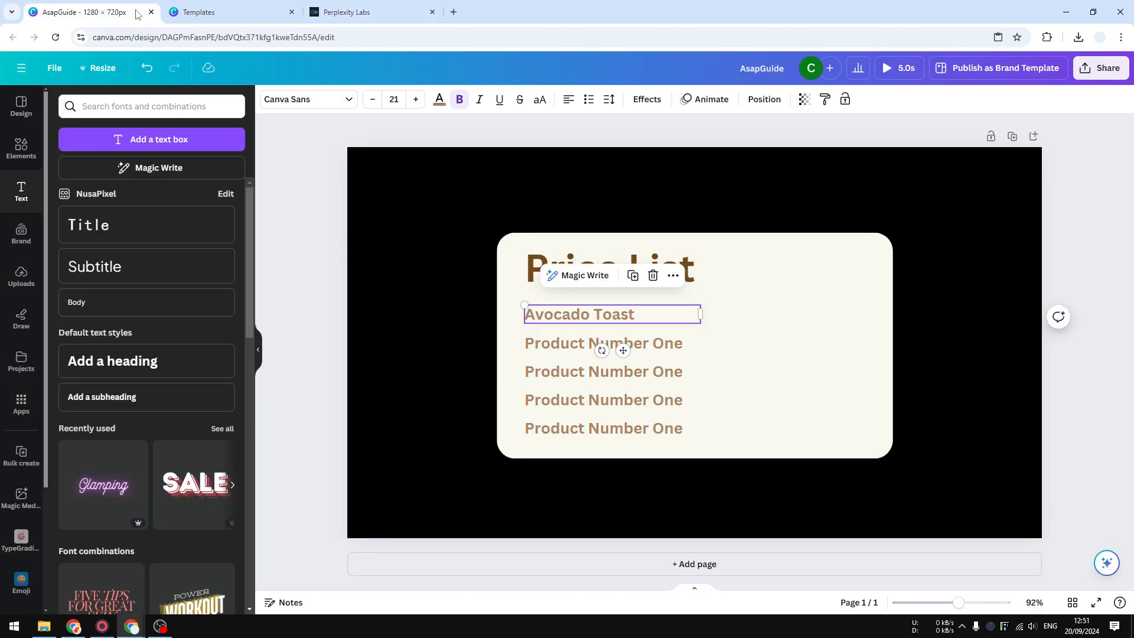
pyautogui.click(573, 348)
pyautogui.doubleClick(573, 349)
pyautogui.hotkey('ctrl', 'v')
# Copy "Breakfast Sandwiches" from the Perplexity Labs answer and replace the third product line in the Canva design with it.
pyautogui.click(354, 12)
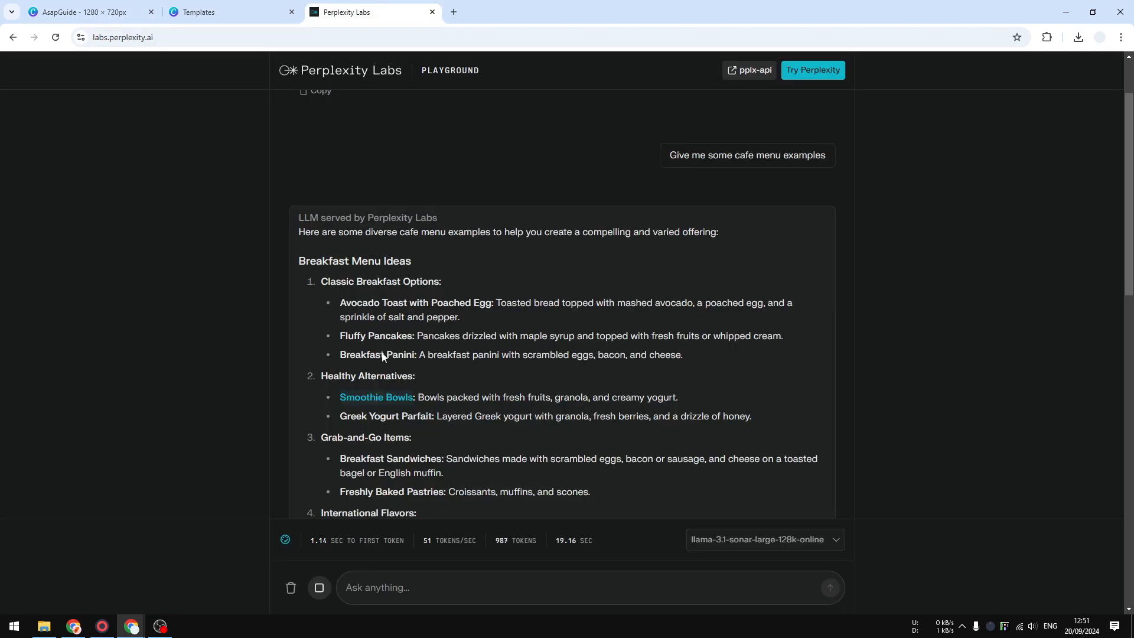
pyautogui.scroll(-3, 385, 355)
pyautogui.moveTo(342, 341); pyautogui.dragTo(433, 347)
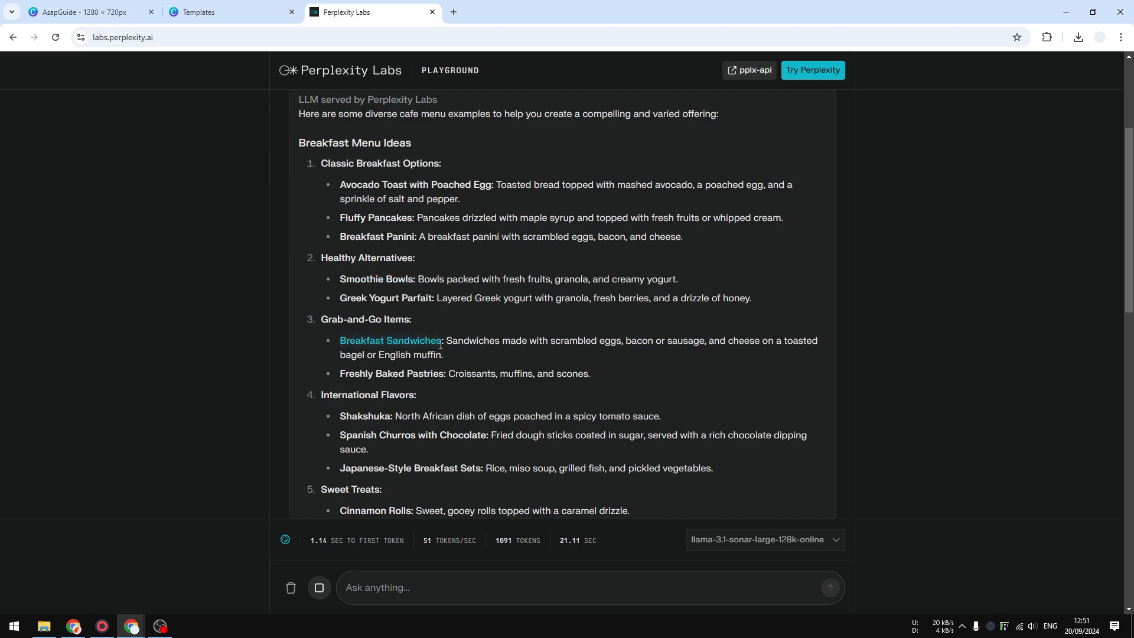
pyautogui.rightClick(430, 344)
pyautogui.click(449, 357)
pyautogui.click(89, 12)
pyautogui.click(572, 371)
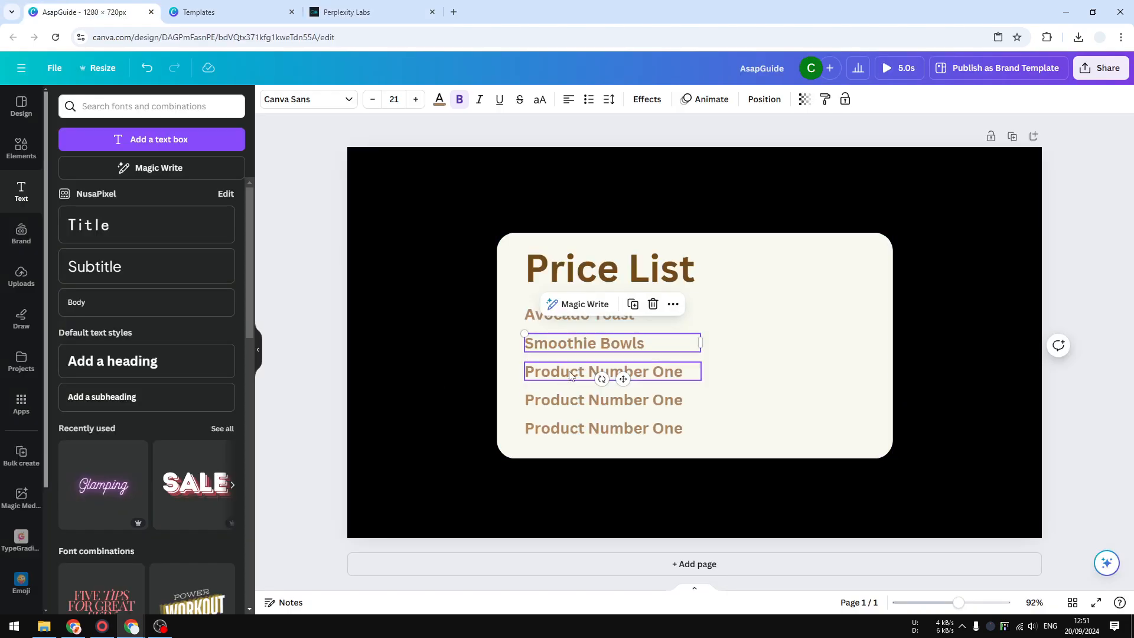
pyautogui.doubleClick(572, 371)
pyautogui.hotkey('ctrl', 'v')
# Copy "Cinnamon Rolls" from the Perplexity Labs answer and replace the fourth product line in the Canva design with it.
pyautogui.hotkey('ctrl', 'Tab')
pyautogui.hotkey('ctrl', 'Tab')
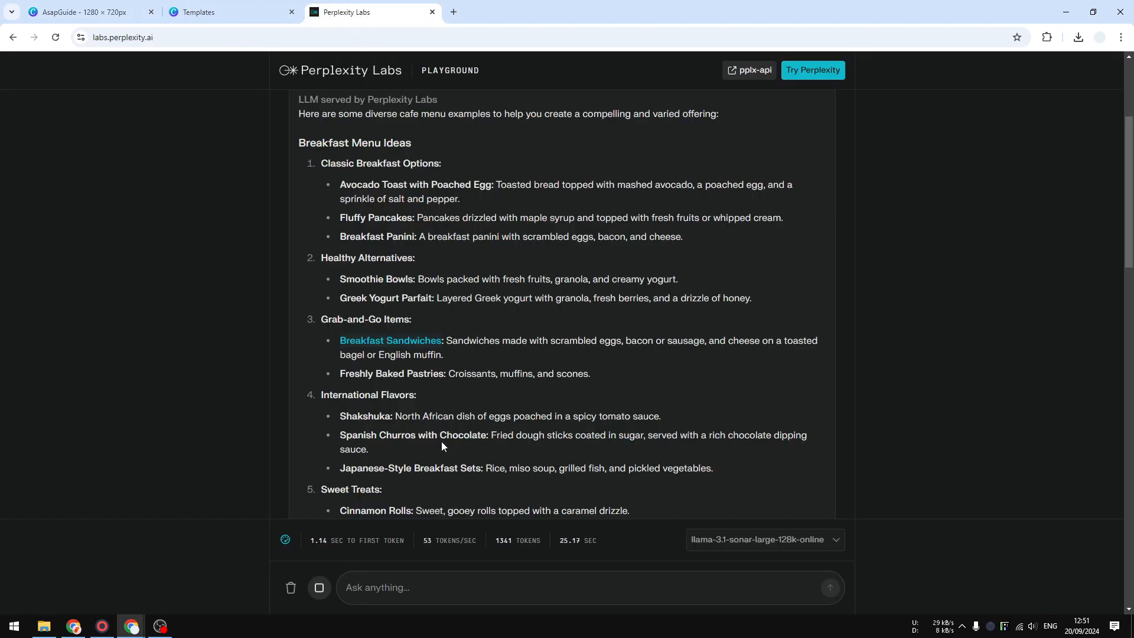
pyautogui.scroll(-1, 413, 467)
pyautogui.moveTo(340, 452); pyautogui.dragTo(416, 452)
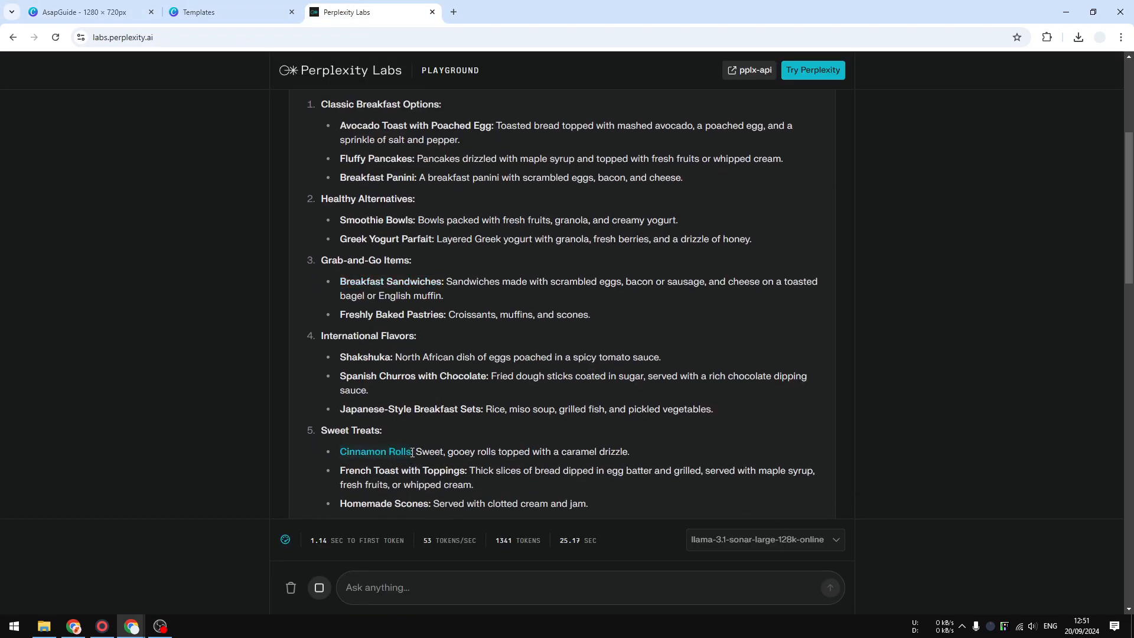
pyautogui.rightClick(397, 454)
pyautogui.moveTo(340, 453); pyautogui.dragTo(416, 456)
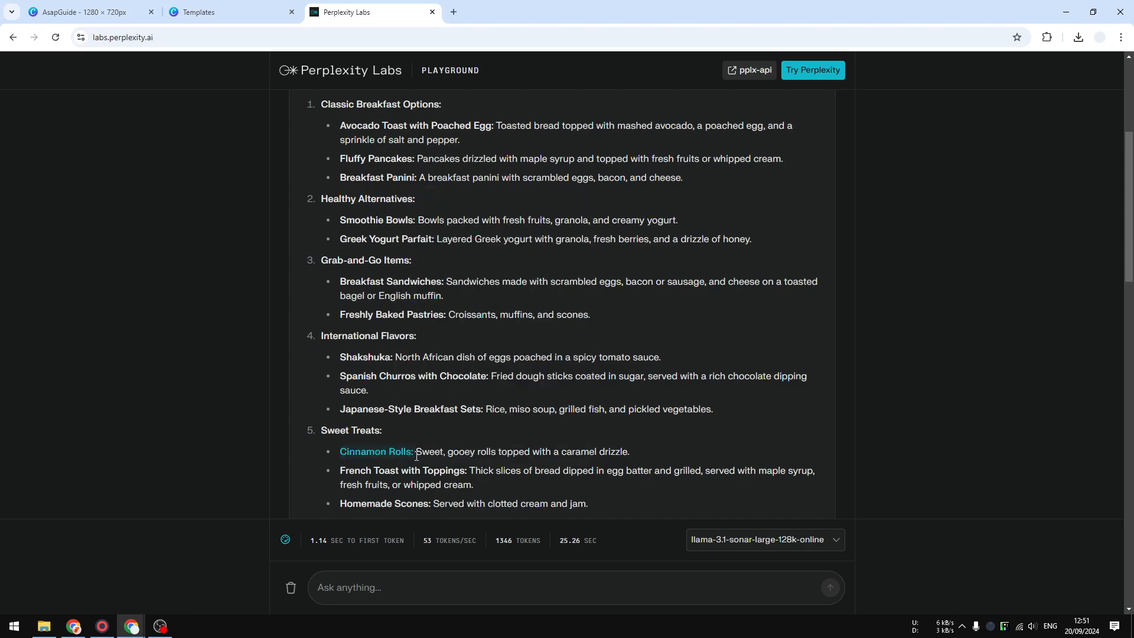
pyautogui.rightClick(390, 454)
pyautogui.click(397, 462)
pyautogui.click(158, 34)
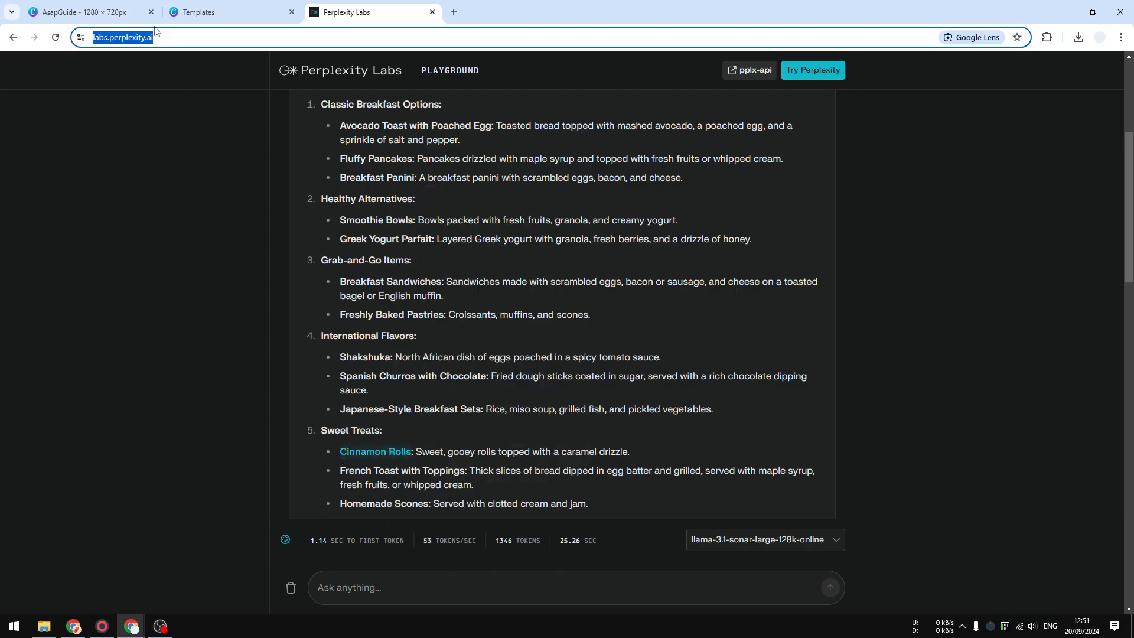
pyautogui.click(135, 15)
pyautogui.click(603, 400)
pyautogui.doubleClick(603, 400)
pyautogui.hotkey('ctrl', 'v')
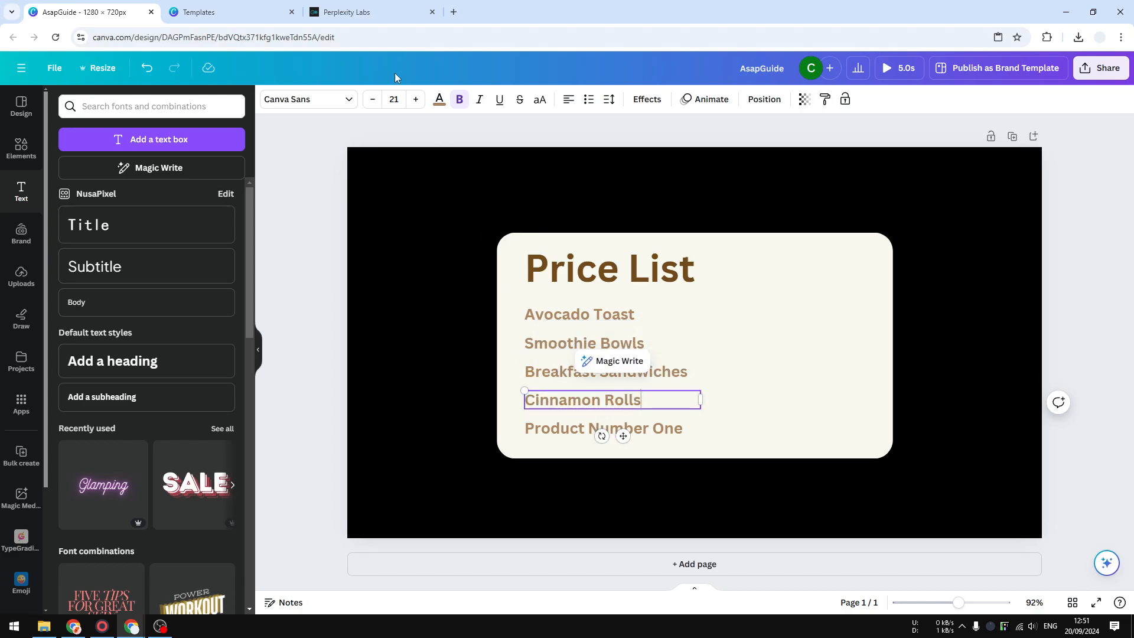
# Copy "Artisanal Breakfast Pizzas" from the Perplexity Labs answer, replace the fifth product line in the Canva design with it, and widen its box to fit one line.
pyautogui.click(346, 12)
pyautogui.scroll(-3, 313, 478)
pyautogui.click(313, 477)
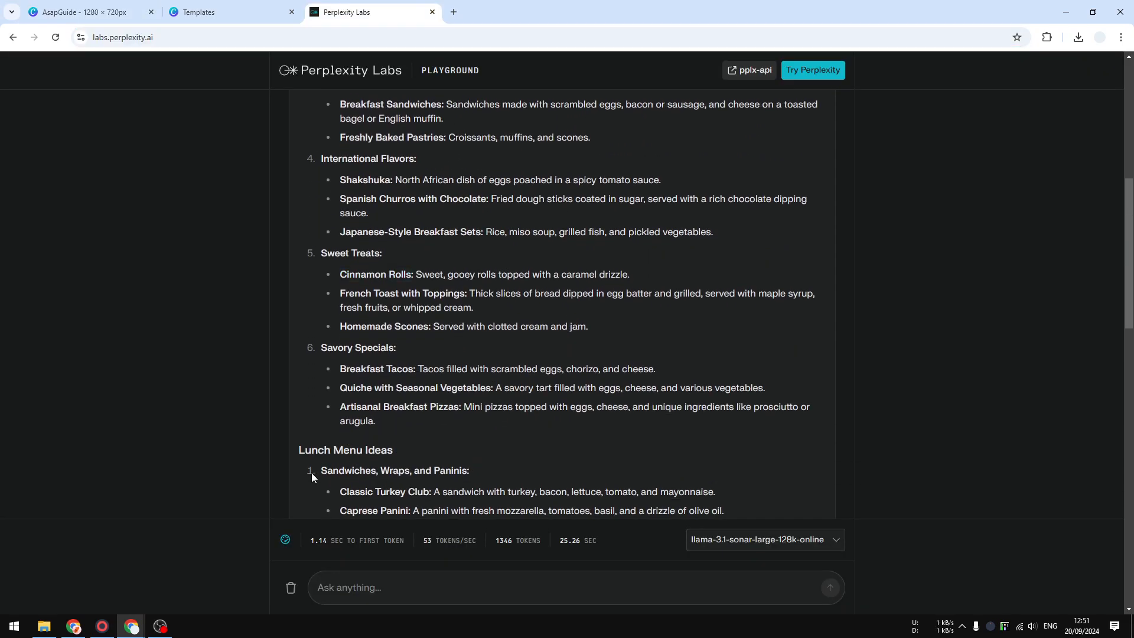
pyautogui.moveTo(339, 412); pyautogui.dragTo(456, 410)
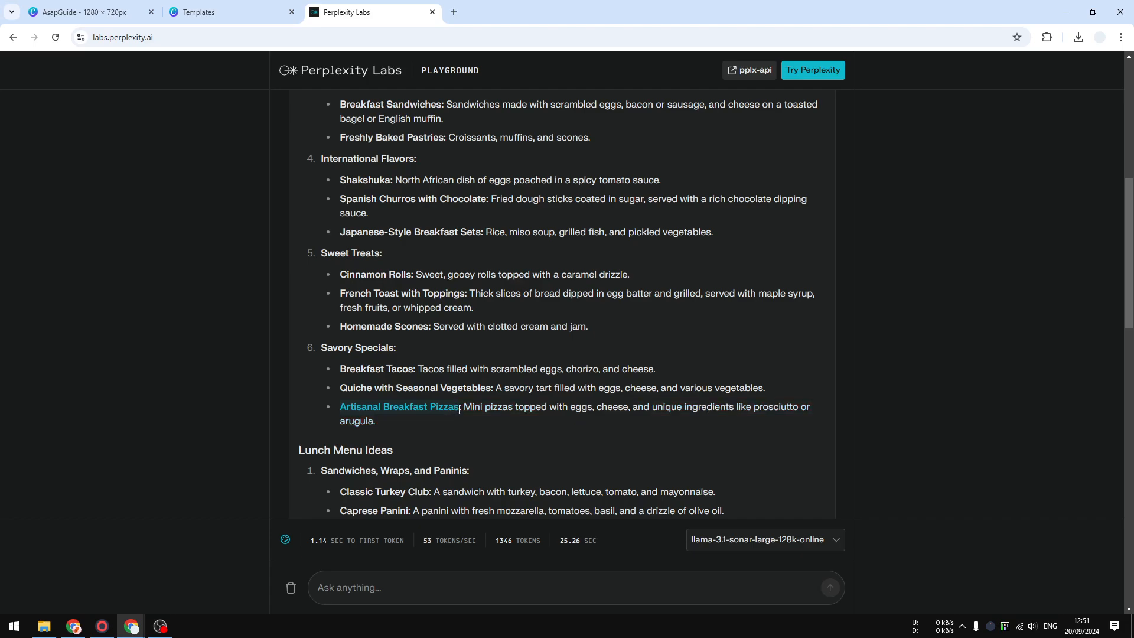
pyautogui.rightClick(452, 410)
pyautogui.click(459, 421)
pyautogui.click(88, 12)
pyautogui.click(564, 431)
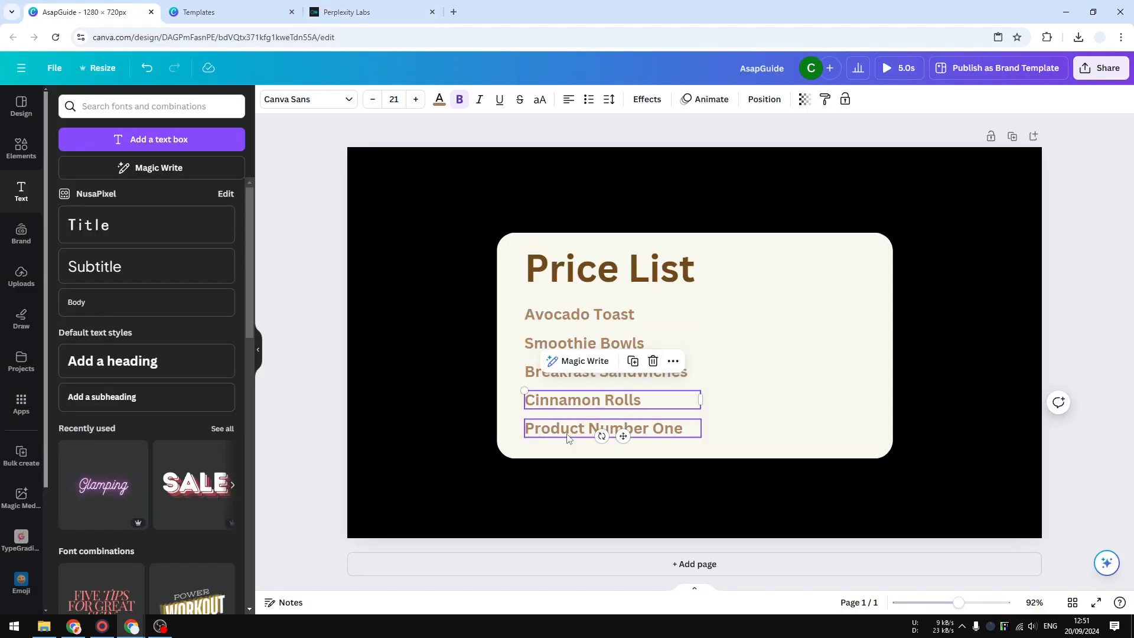
pyautogui.doubleClick(564, 431)
pyautogui.hotkey('ctrl', 'v')
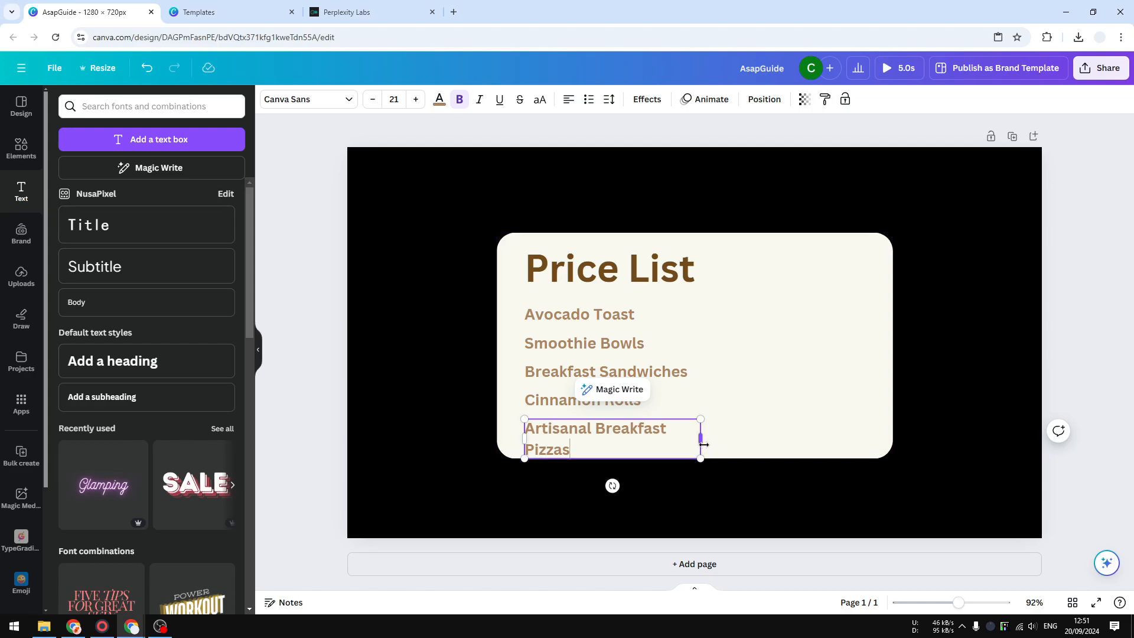
pyautogui.moveTo(704, 445); pyautogui.dragTo(722, 444)
pyautogui.click(759, 423)
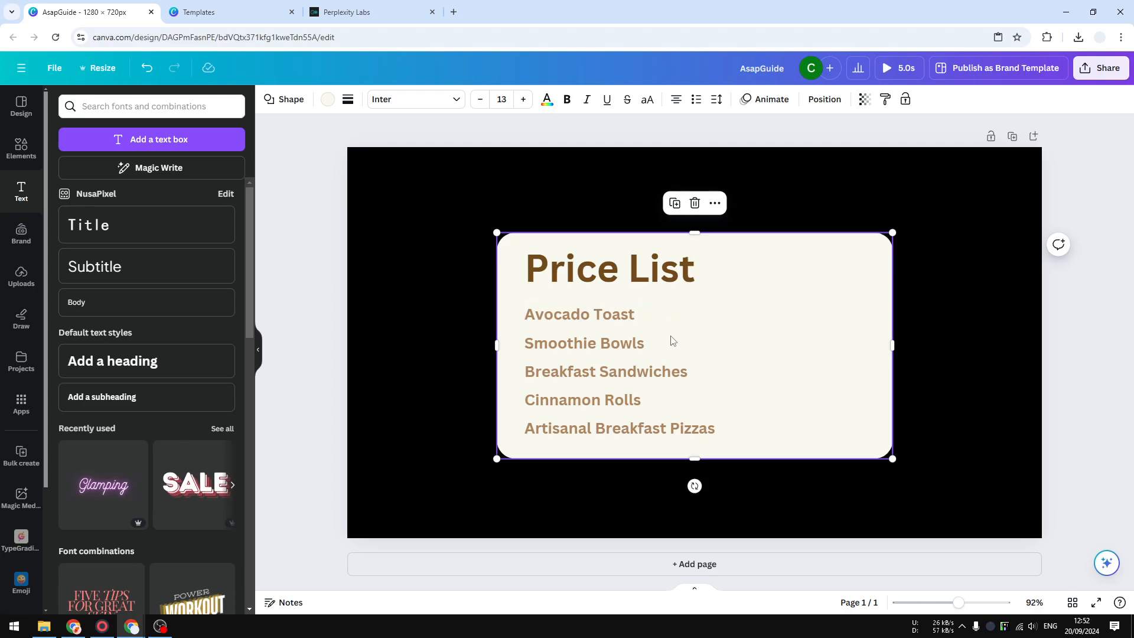
# Duplicate all five menu item lines and place the copies beside the originals, level with the same rows, as a price column.
pyautogui.click(614, 315)
pyautogui.keyDown('shift'); pyautogui.click(611, 344); pyautogui.keyUp('shift')
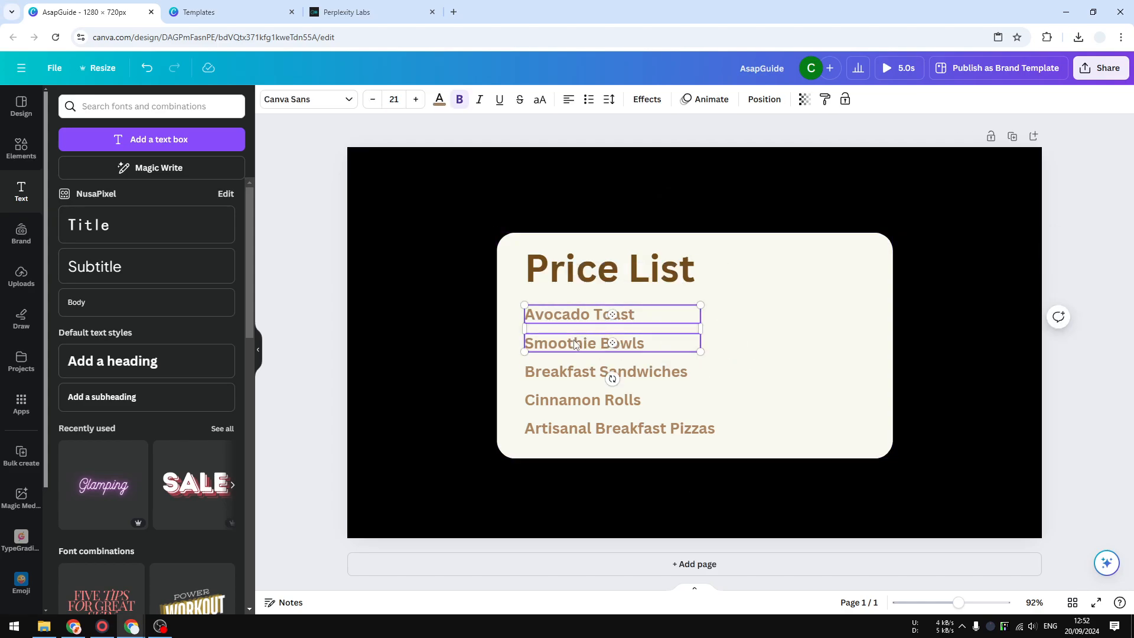
pyautogui.keyDown('shift'); pyautogui.click(609, 373); pyautogui.keyUp('shift')
pyautogui.keyDown('shift'); pyautogui.click(596, 401); pyautogui.keyUp('shift')
pyautogui.keyDown('shift'); pyautogui.click(577, 429); pyautogui.keyUp('shift')
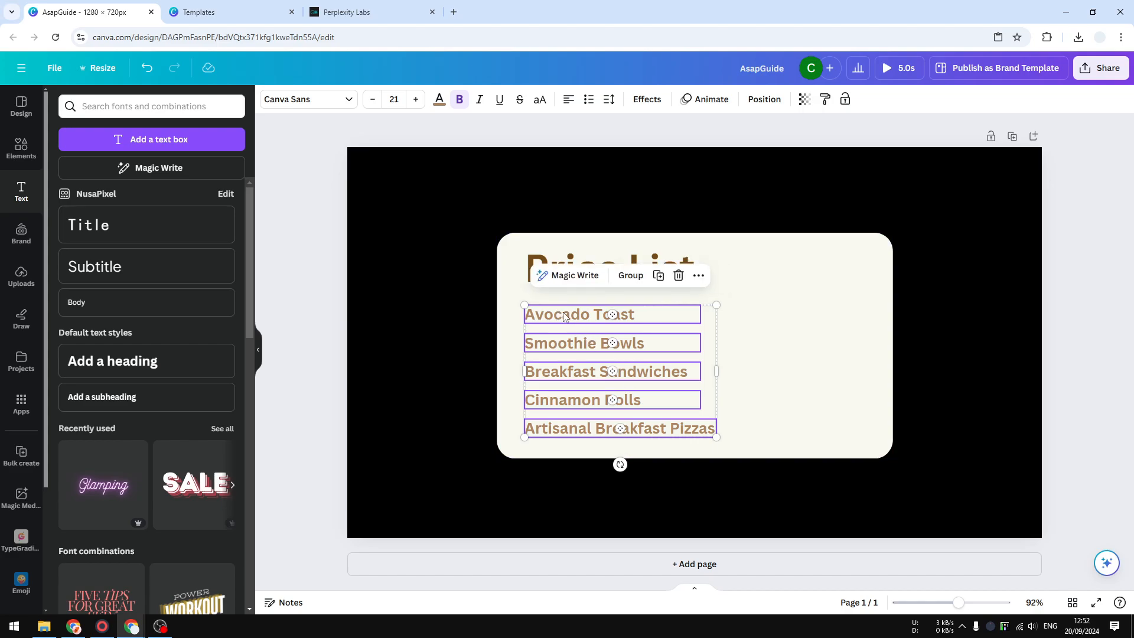
pyautogui.rightClick(564, 317)
pyautogui.click(612, 328)
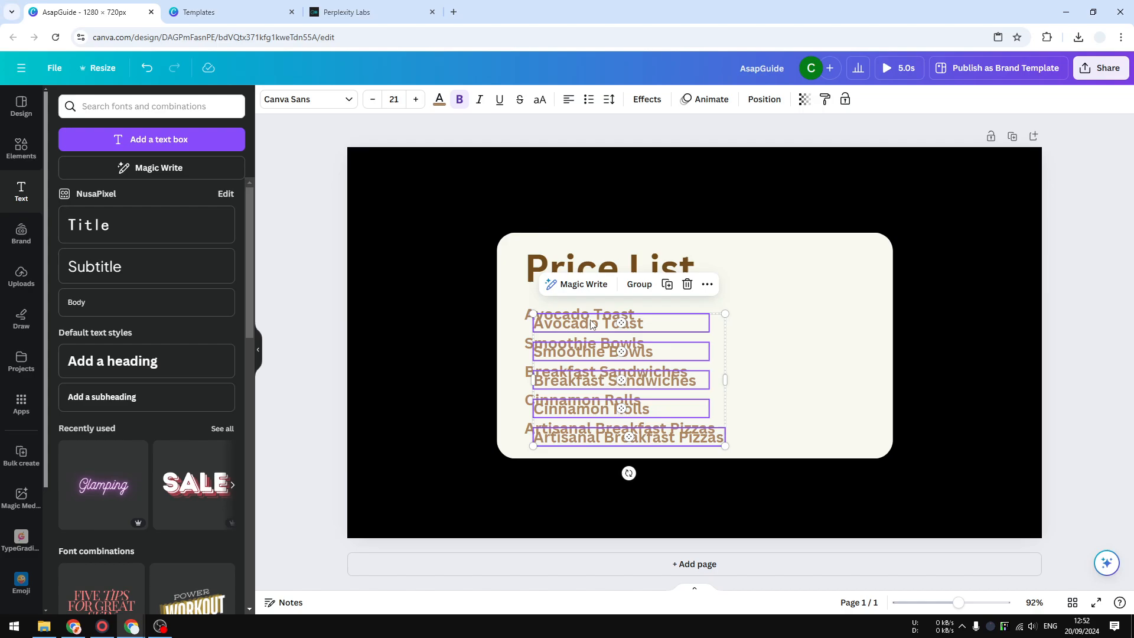
pyautogui.moveTo(593, 325); pyautogui.dragTo(801, 316)
# Right-align the duplicated lines, move them inside the card, and line up the right edge of the Artisanal Breakfast Pizzas copy with the others.
pyautogui.click(568, 100)
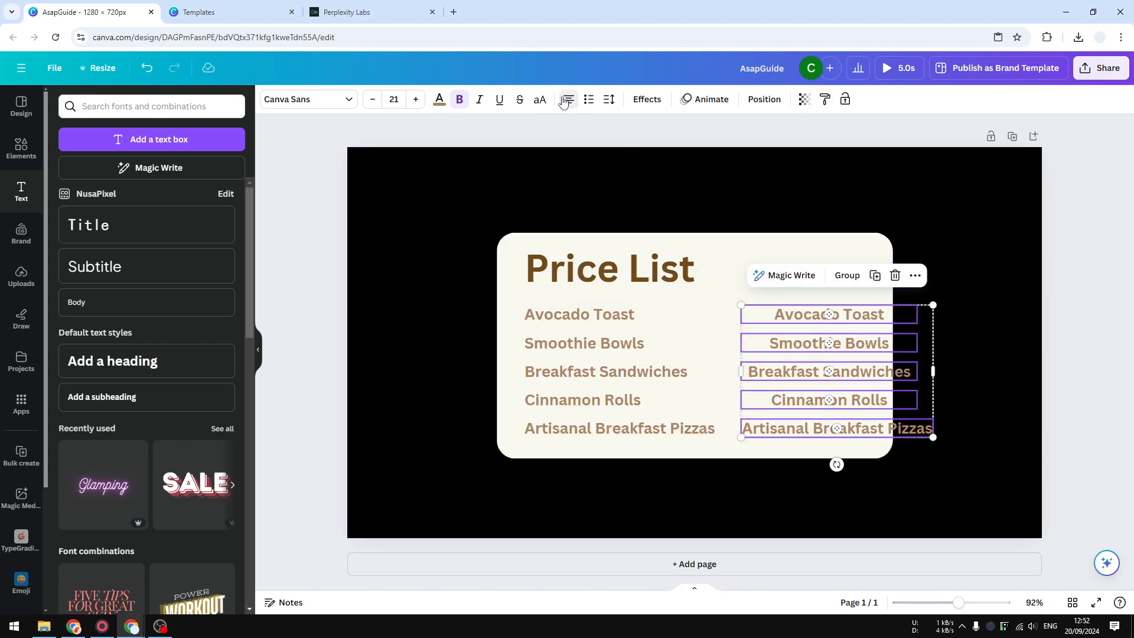
pyautogui.click(568, 100)
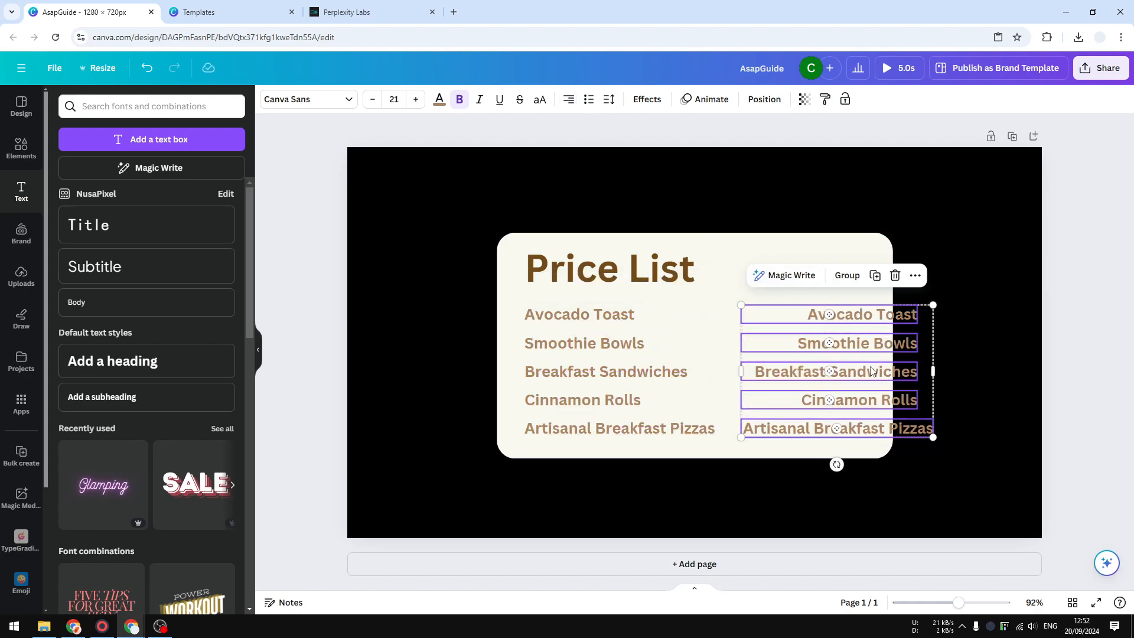
pyautogui.moveTo(871, 372); pyautogui.dragTo(820, 373)
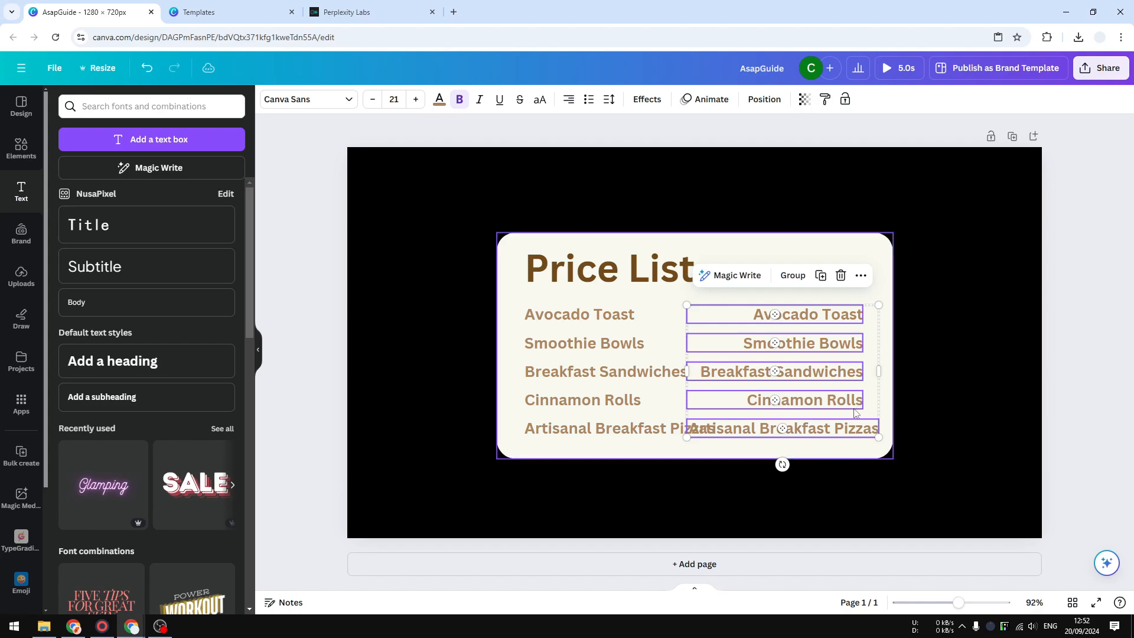
pyautogui.click(911, 426)
pyautogui.moveTo(844, 430); pyautogui.dragTo(827, 430)
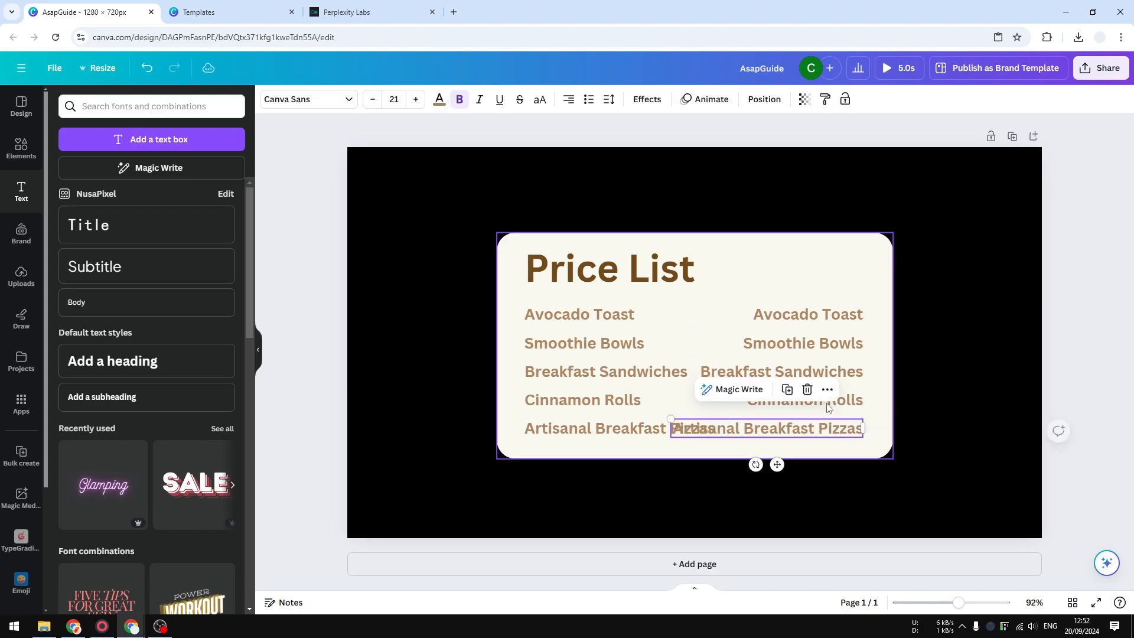
pyautogui.keyDown('shift'); pyautogui.click(827, 402); pyautogui.keyUp('shift')
pyautogui.keyDown('shift'); pyautogui.click(827, 372); pyautogui.keyUp('shift')
pyautogui.keyDown('shift'); pyautogui.click(827, 345); pyautogui.keyUp('shift')
pyautogui.keyDown('shift'); pyautogui.click(827, 316); pyautogui.keyUp('shift')
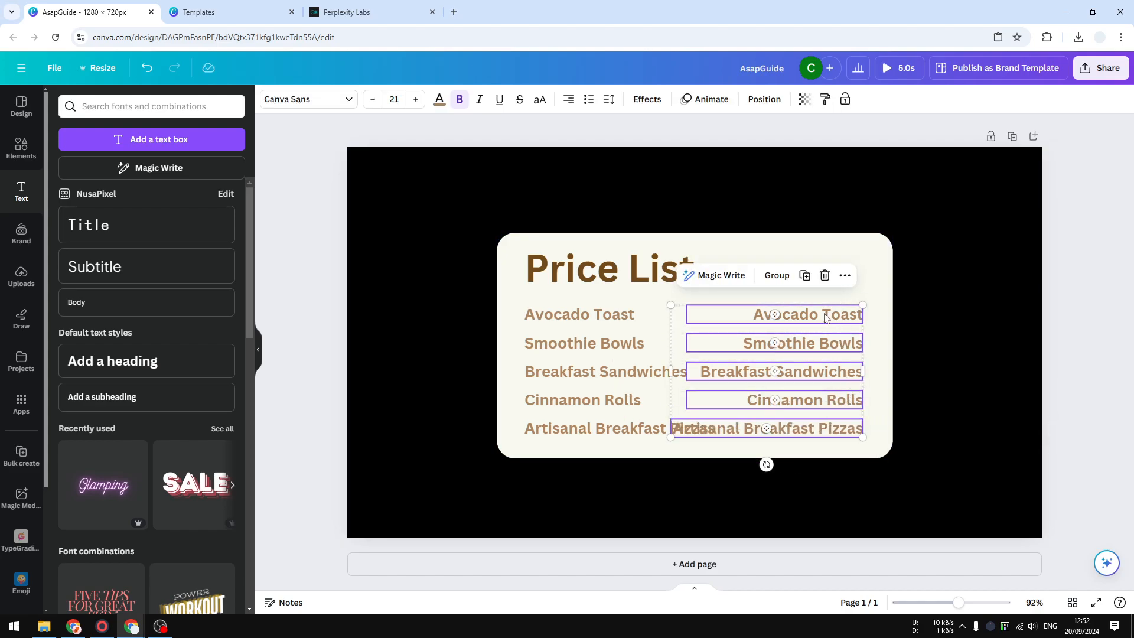
pyautogui.click(807, 315)
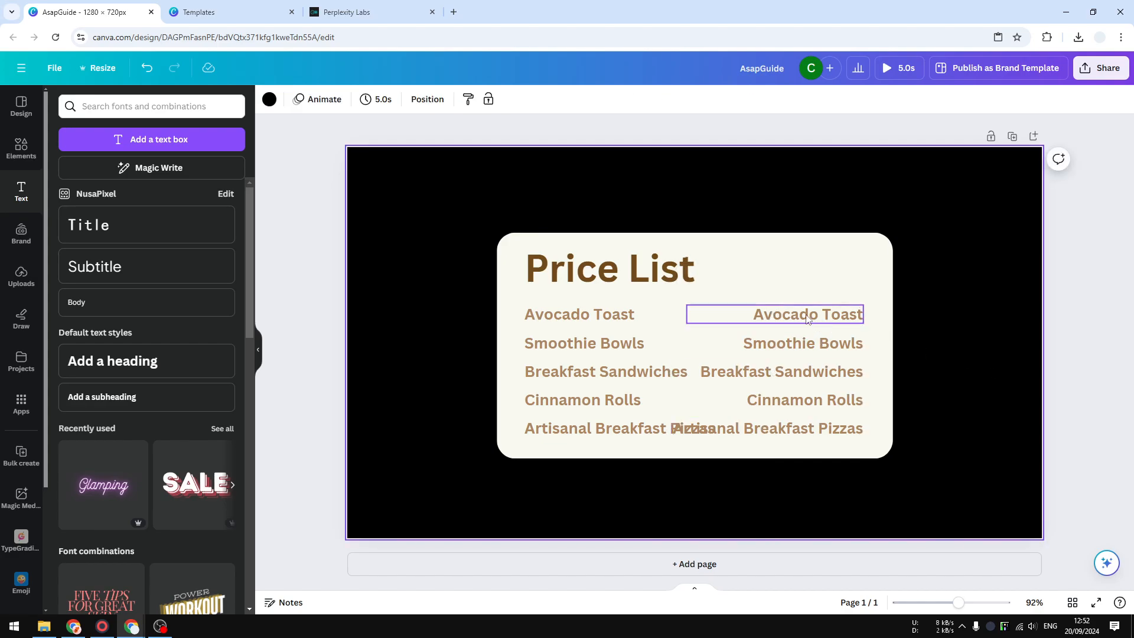
# Replace the duplicated Avocado Toast line with "$10" and copy that price.
pyautogui.doubleClick(807, 315)
pyautogui.write('$10')
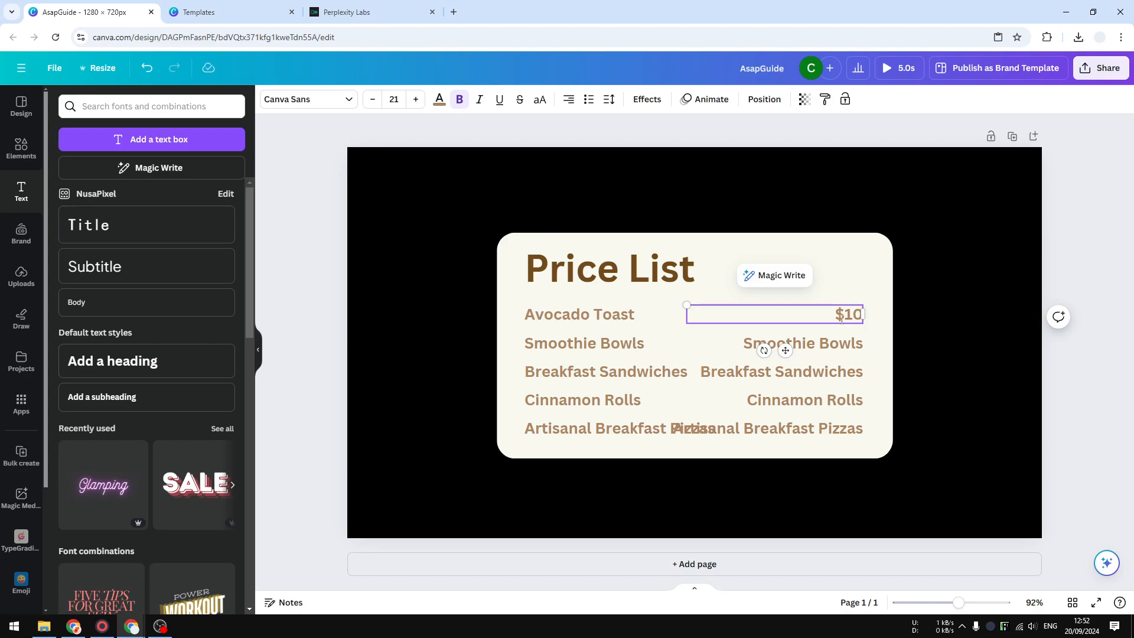
pyautogui.hotkey('ctrl', 'a')
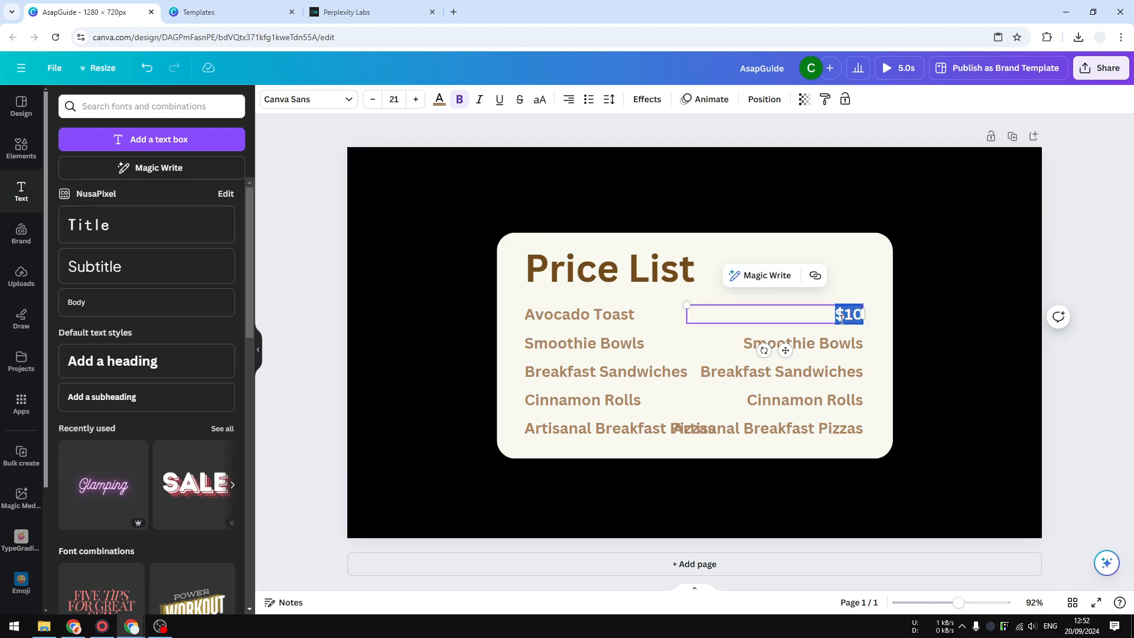
pyautogui.hotkey('ctrl', 'c')
# Paste the $10 price over the duplicated Smoothie Bowls, Breakfast Sandwiches, Cinnamon Rolls and Artisanal Breakfast Pizzas lines.
pyautogui.doubleClick(792, 343)
pyautogui.hotkey('ctrl', 'v')
pyautogui.doubleClick(815, 373)
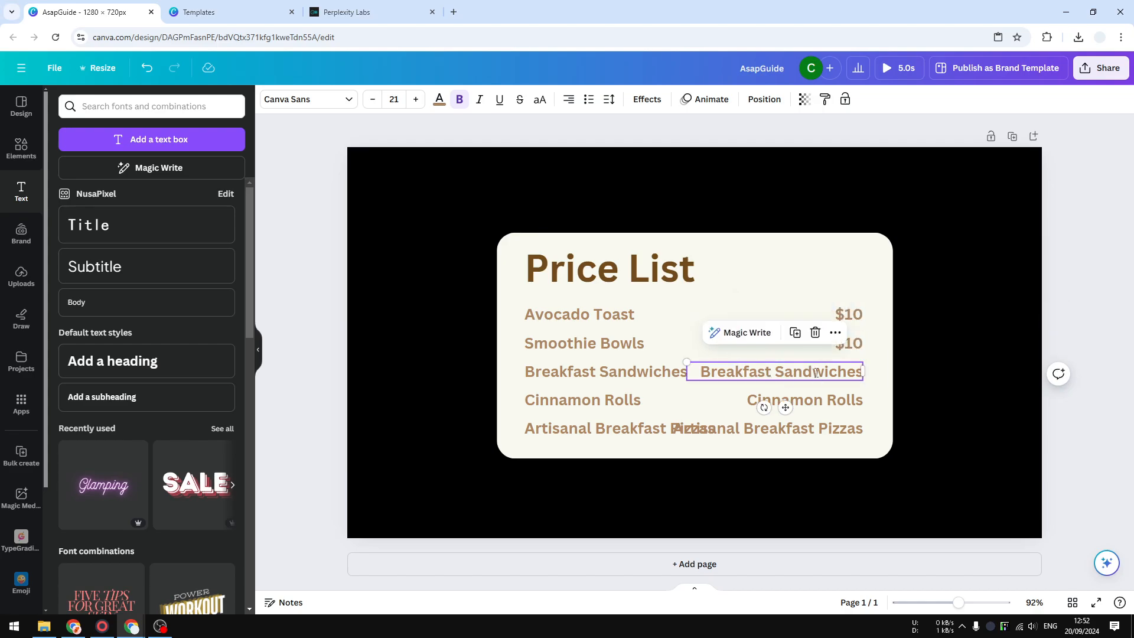
pyautogui.hotkey('ctrl', 'v')
pyautogui.doubleClick(822, 406)
pyautogui.hotkey('ctrl', 'v')
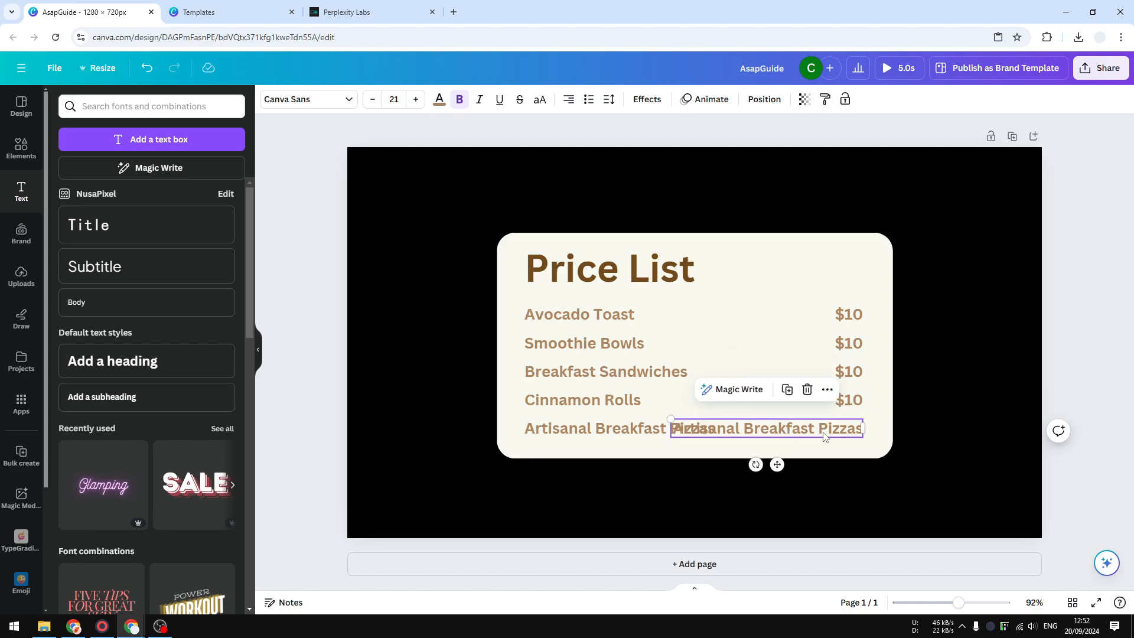
pyautogui.doubleClick(827, 429)
pyautogui.hotkey('ctrl', 'v')
pyautogui.click(1008, 443)
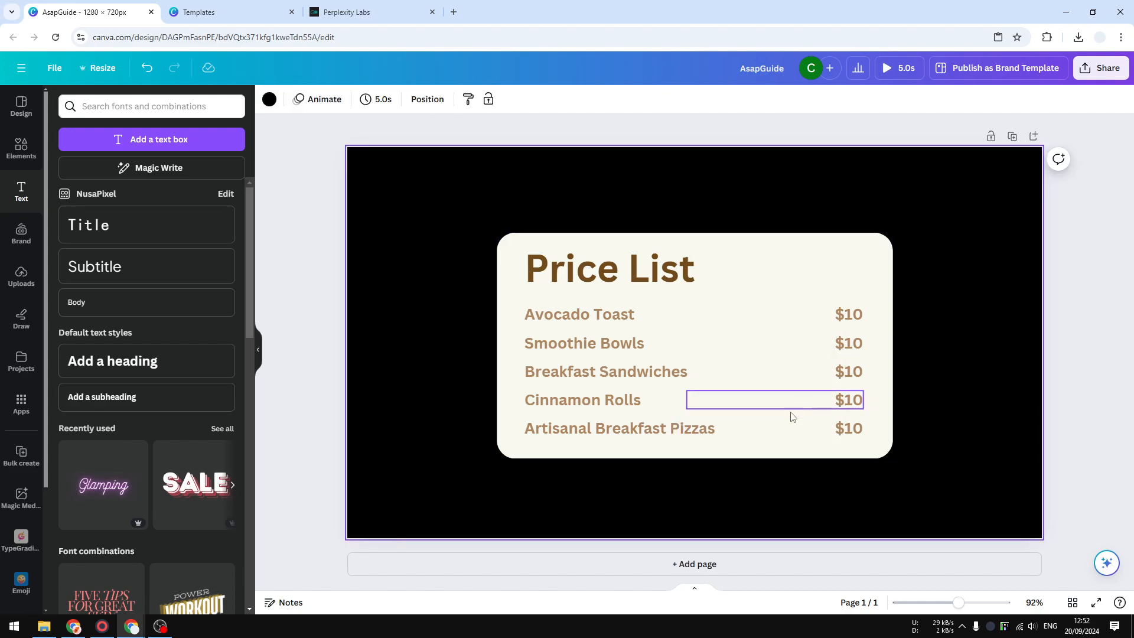
pyautogui.click(264, 7)
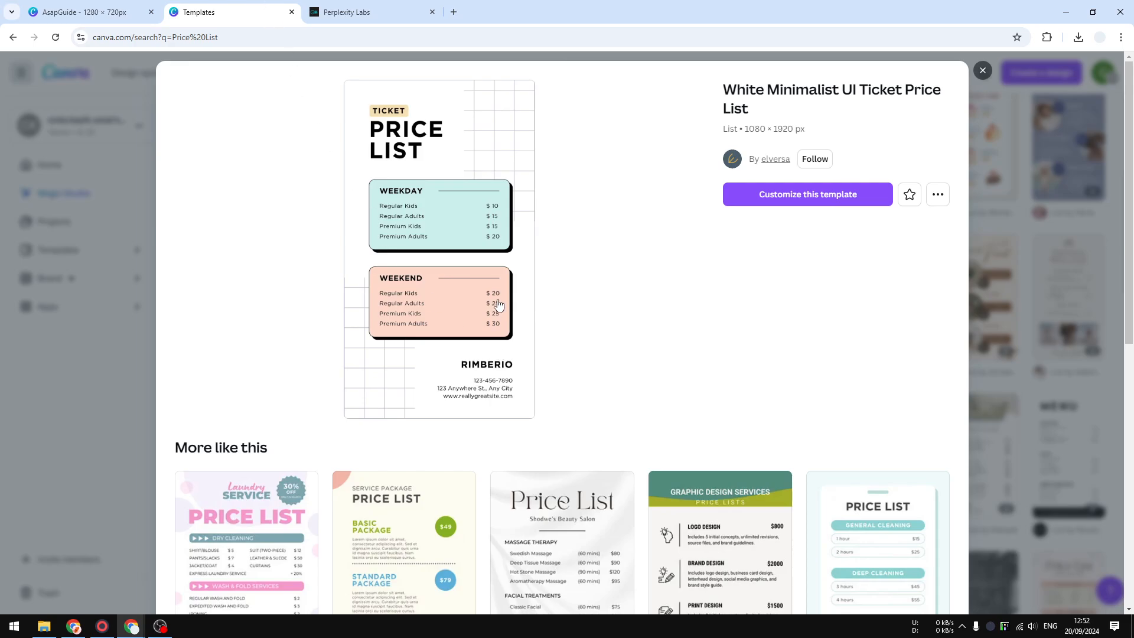
pyautogui.click(137, 6)
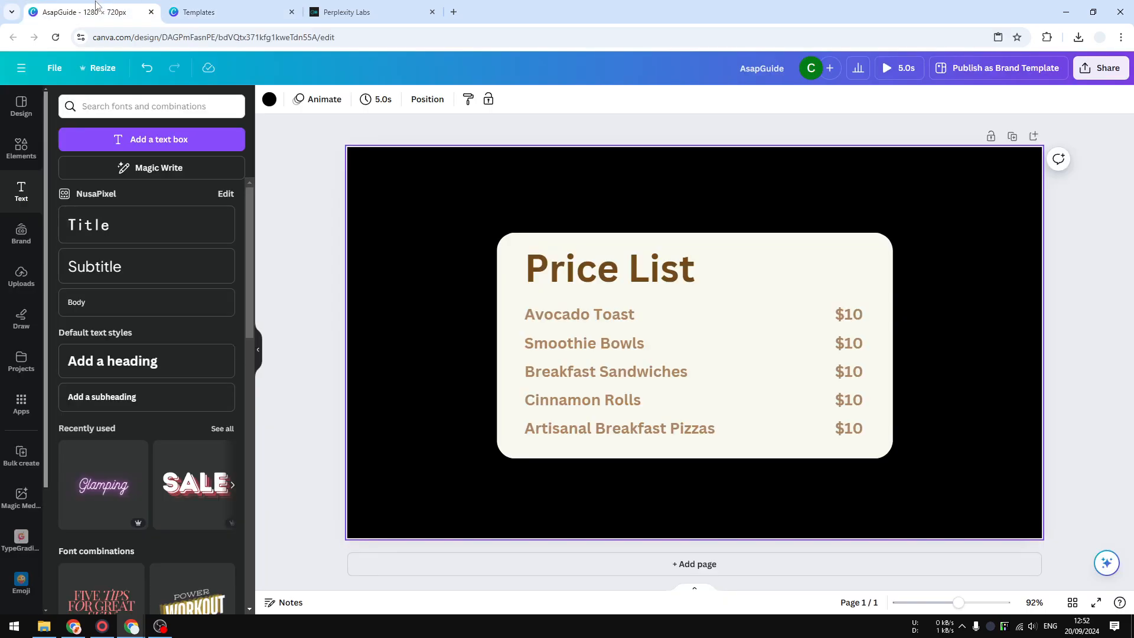
pyautogui.click(791, 253)
pyautogui.rightClick(790, 251)
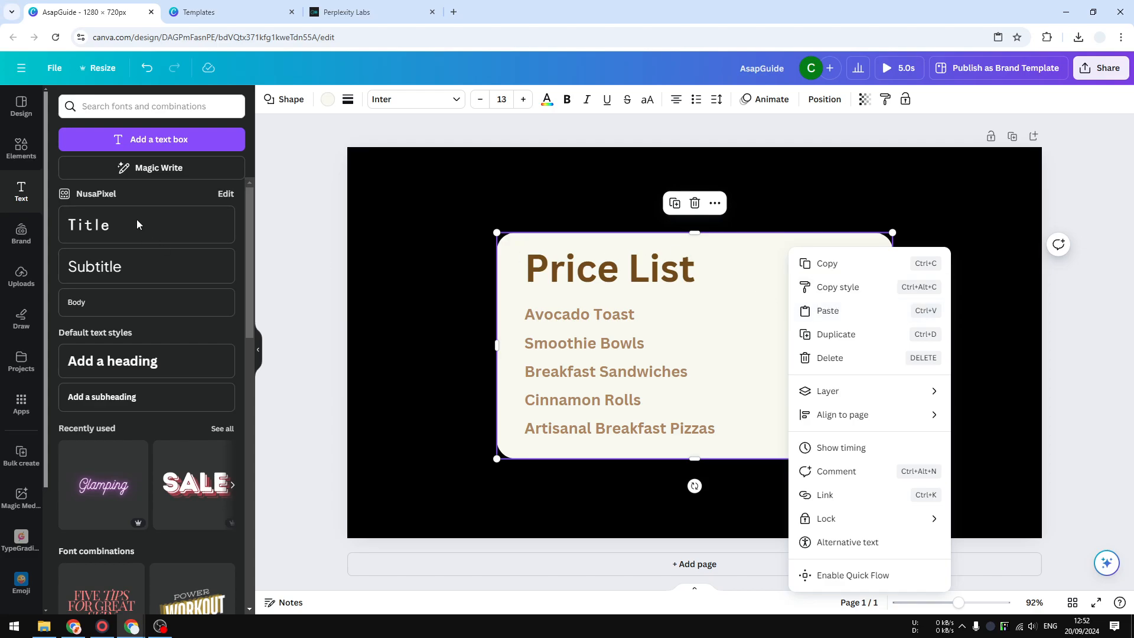
# Search the design elements for "rectangular shadow".
pyautogui.click(21, 149)
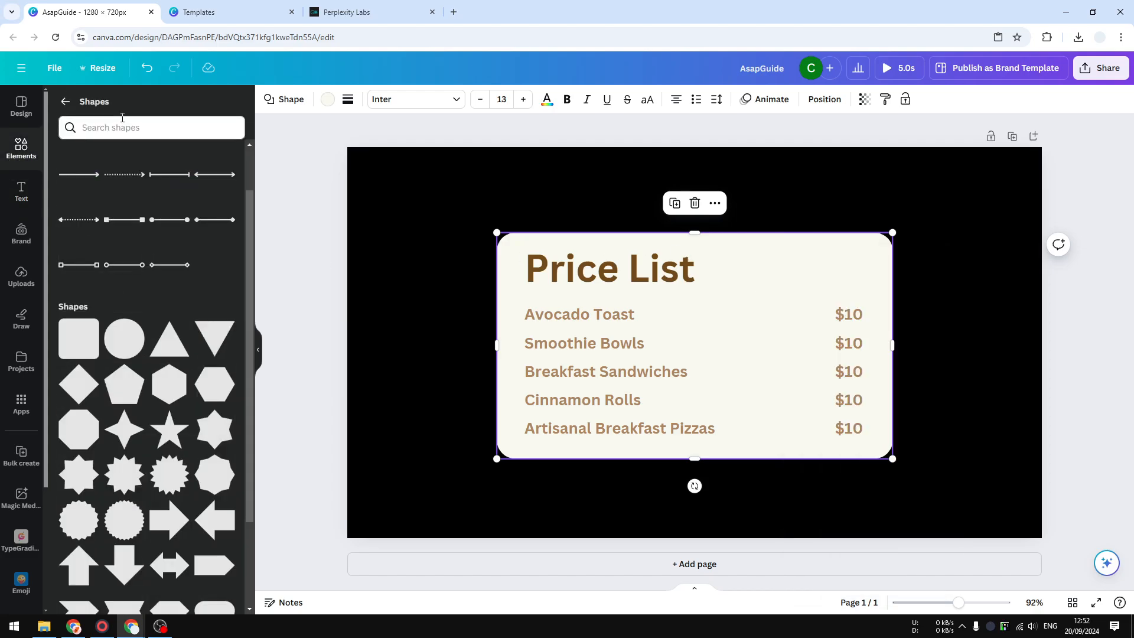
pyautogui.click(66, 101)
pyautogui.click(117, 108)
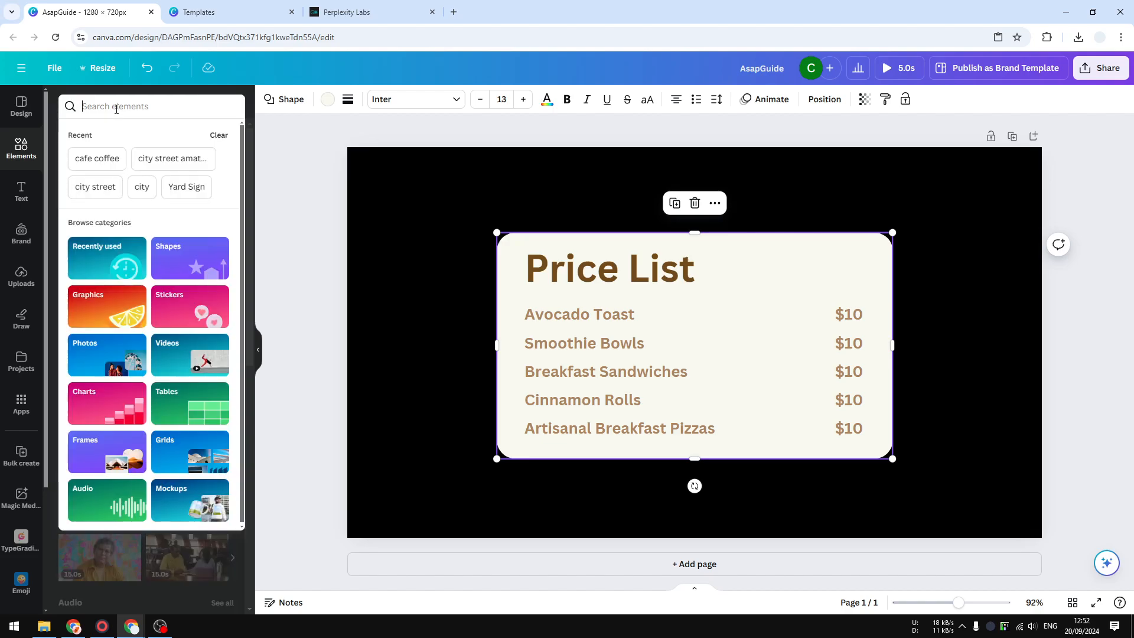
pyautogui.write('tr')
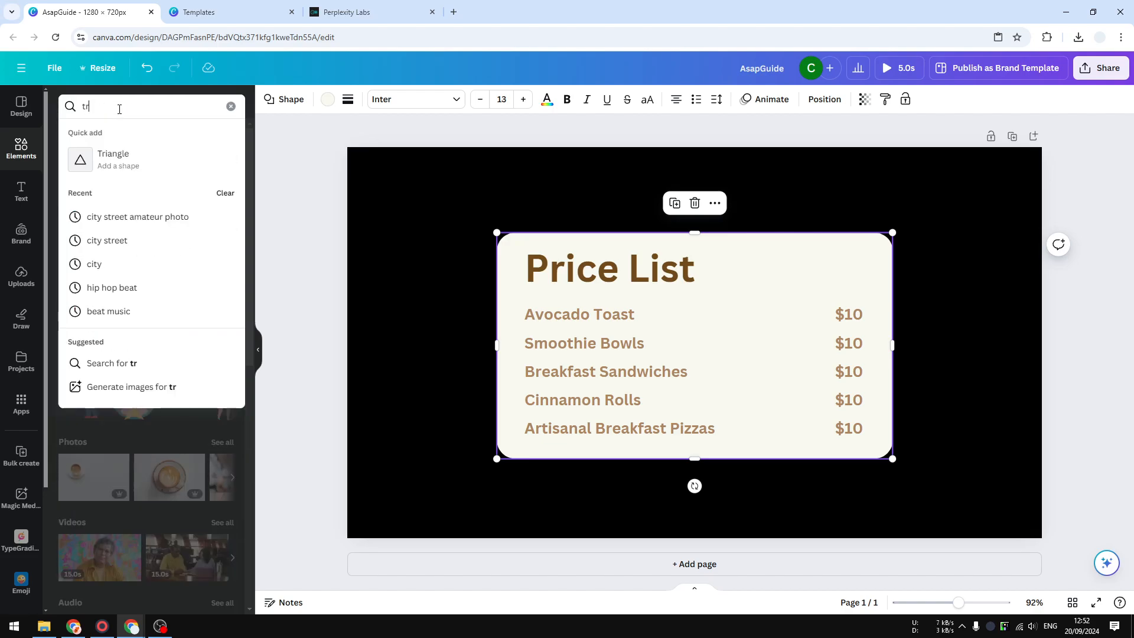
pyautogui.press('BackSpace')
pyautogui.press('BackSpace')
pyautogui.write('rectangular')
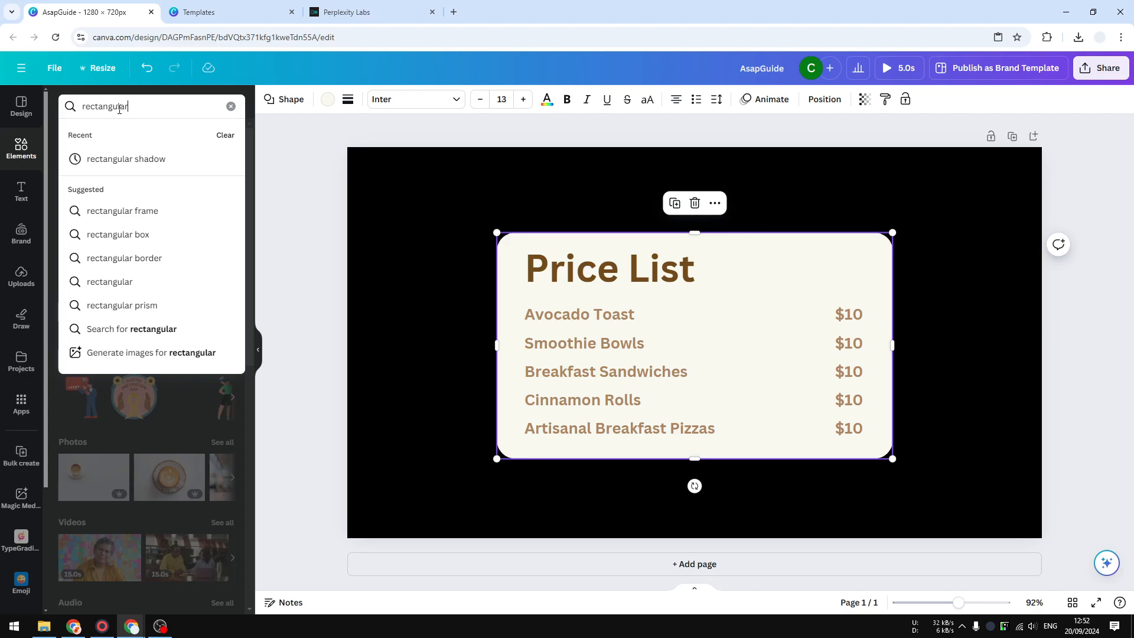
pyautogui.write(' shadow')
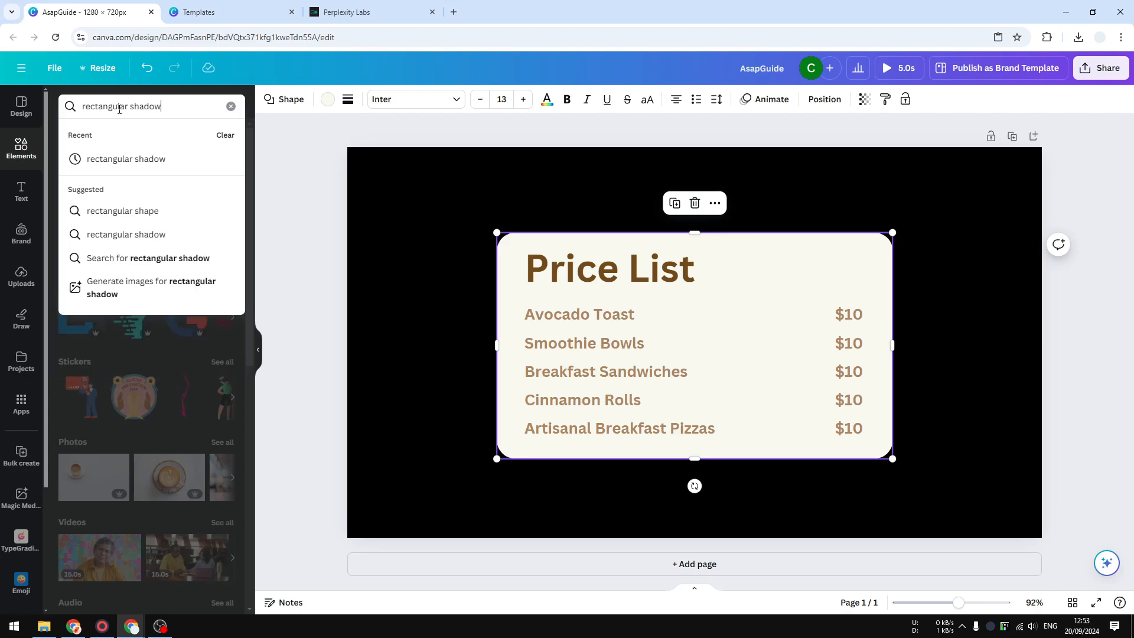
pyautogui.press('Return')
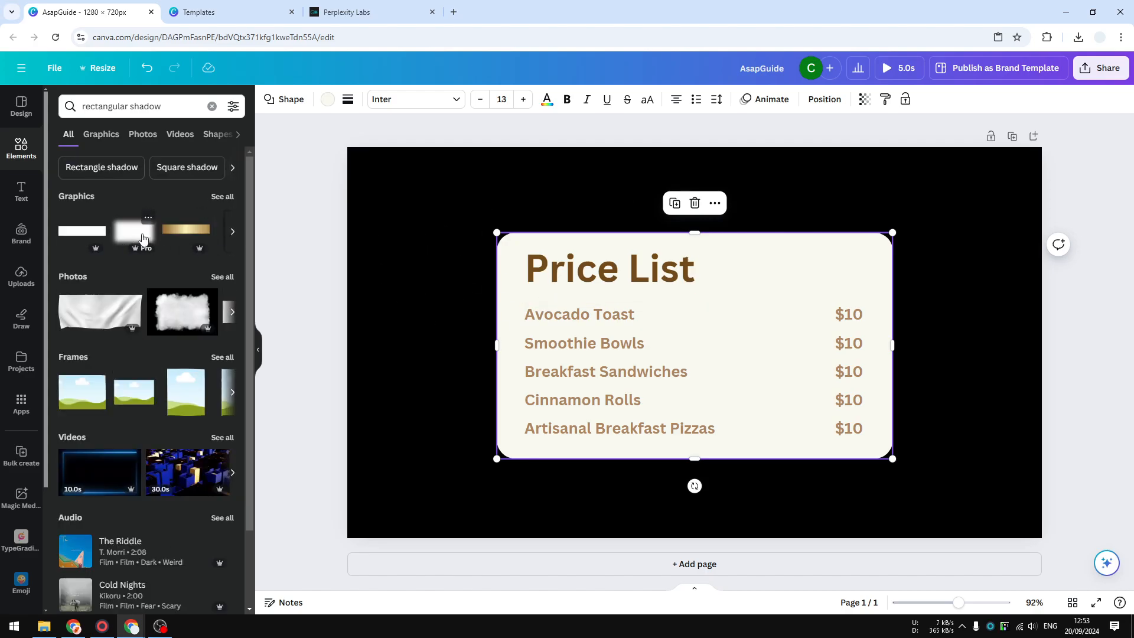
# Add the blurred white rectangle graphic behind the card, scale it slightly larger than the card, and centre it as a shadow.
pyautogui.moveTo(142, 239); pyautogui.dragTo(638, 258)
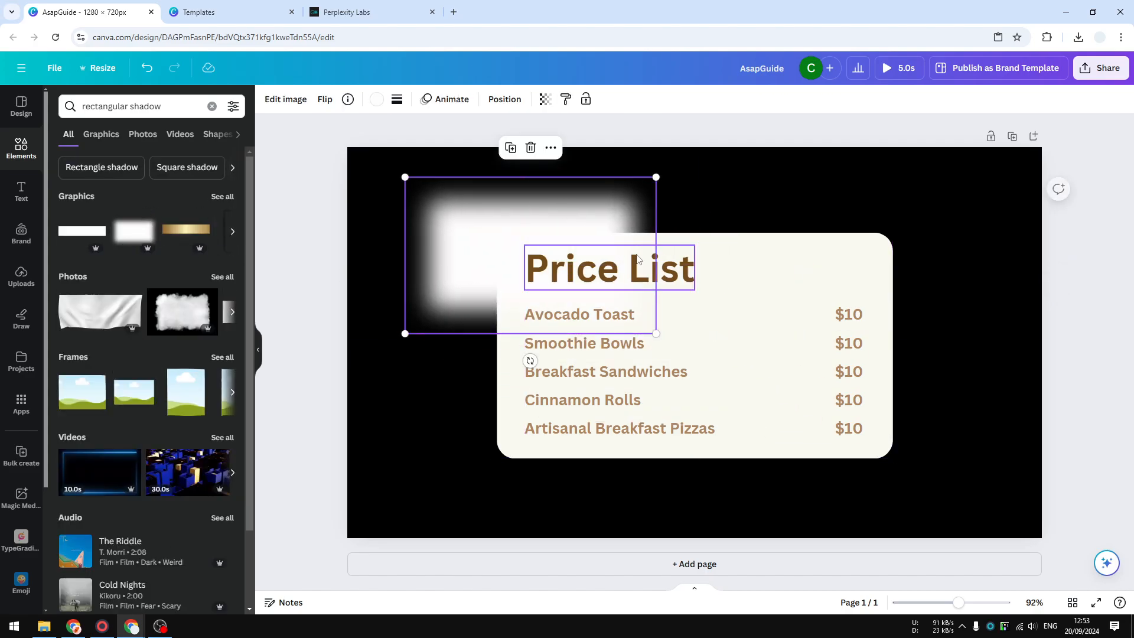
pyautogui.moveTo(656, 334); pyautogui.dragTo(962, 494)
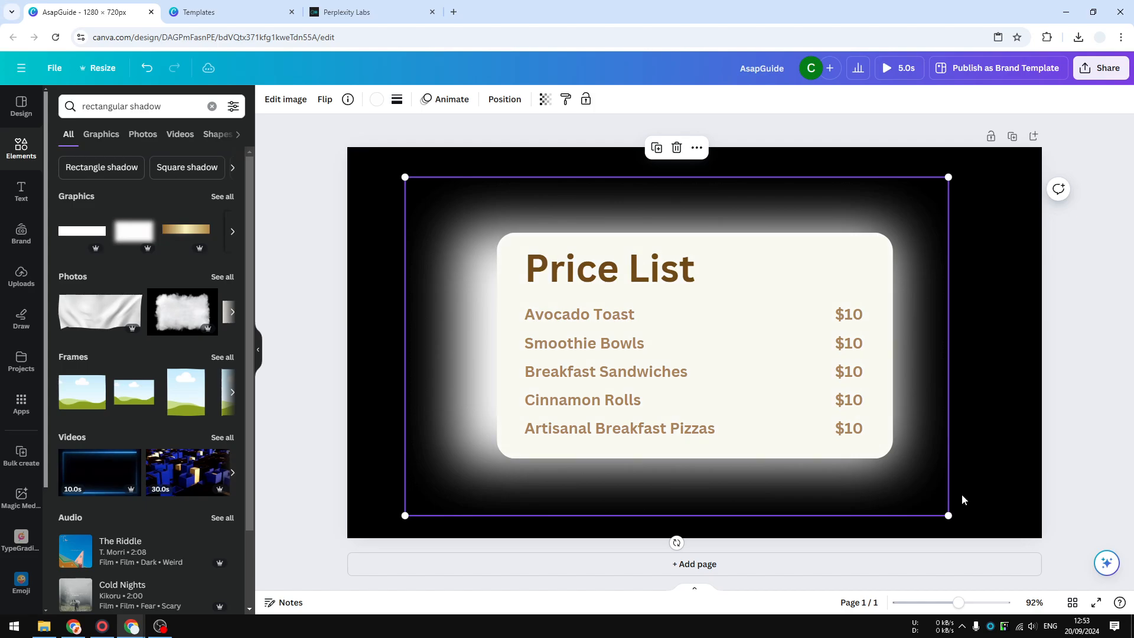
pyautogui.moveTo(950, 515); pyautogui.dragTo(884, 476)
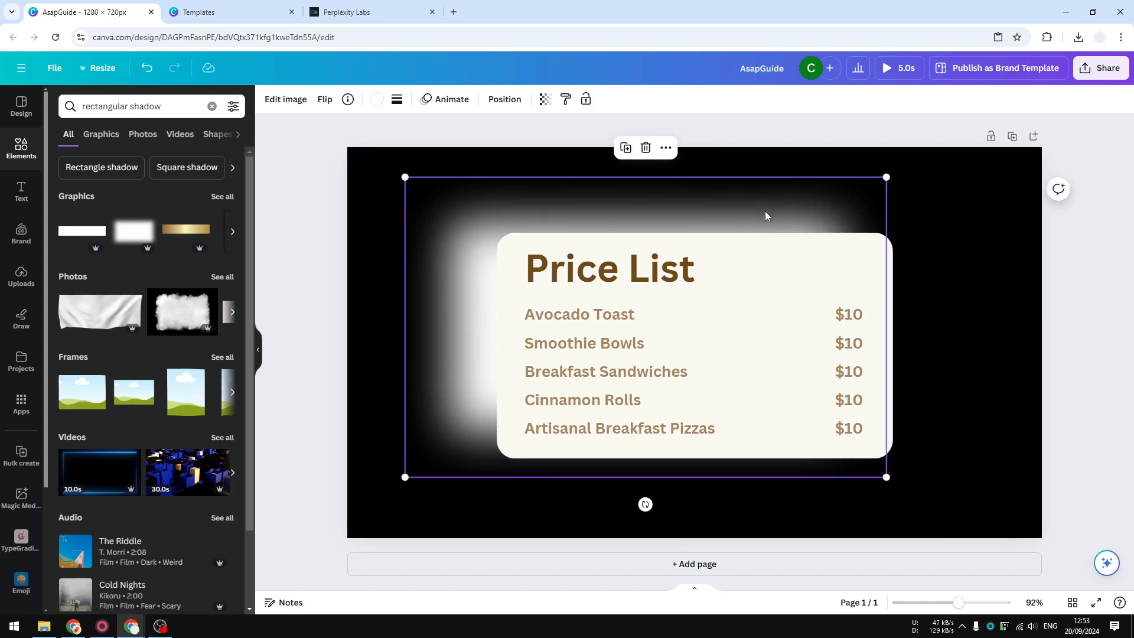
pyautogui.moveTo(765, 212); pyautogui.dragTo(810, 224)
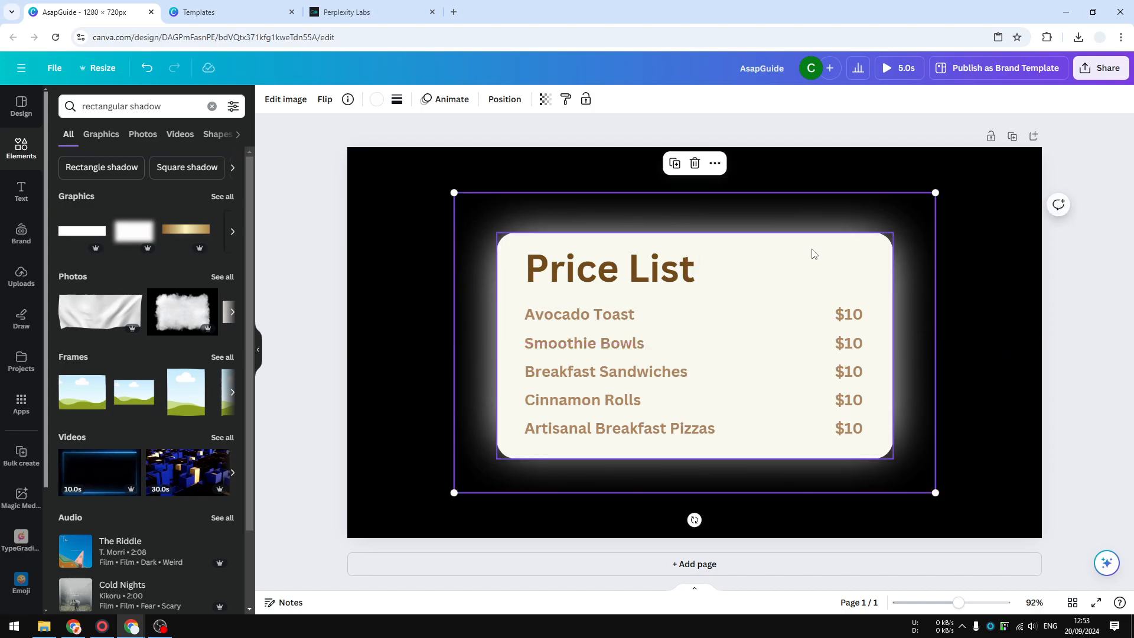